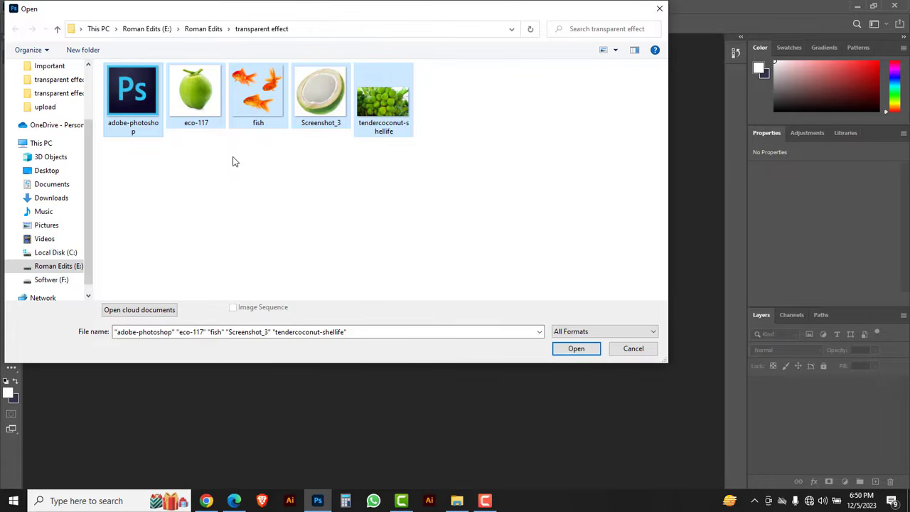
Open the five selected image files and apply a 150-pixel Gaussian Blur to tendercoconut-shellife.jpg.
left_click(575, 348)
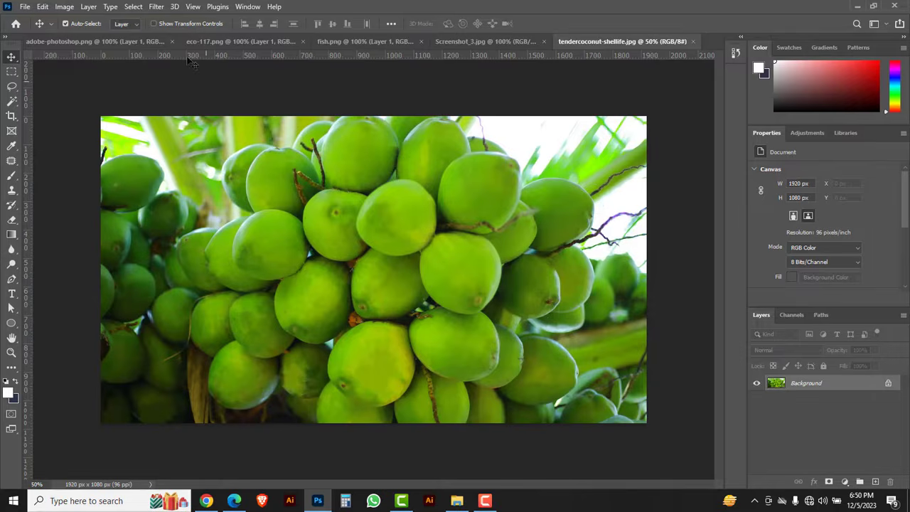
left_click(157, 9)
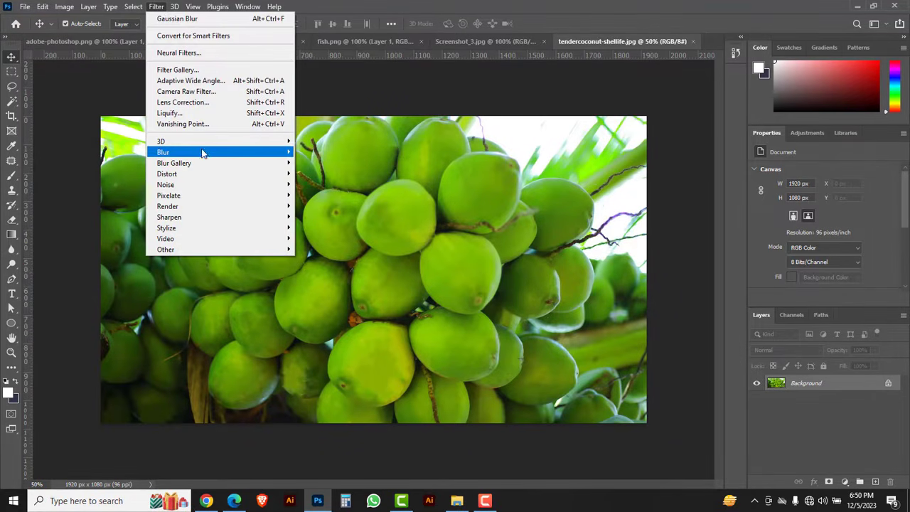
mouse_move(204, 154)
left_click(325, 195)
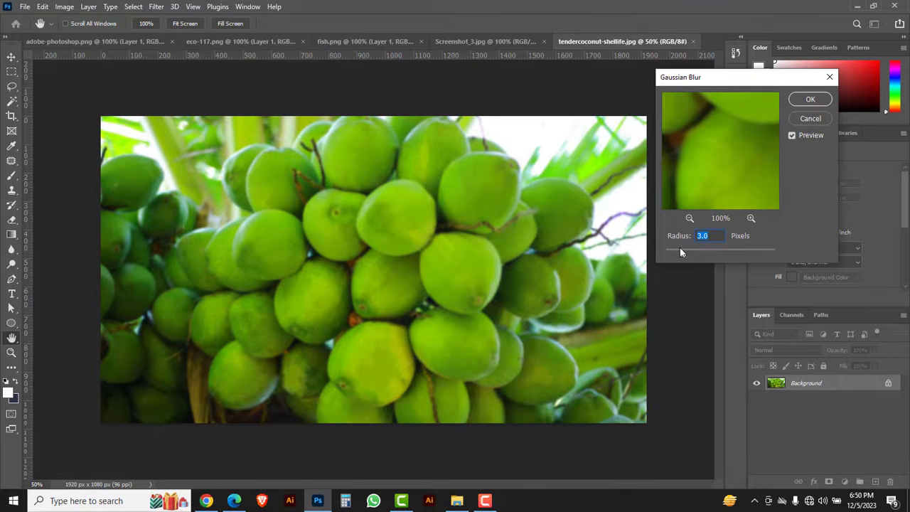
left_click_drag(681, 253, 747, 255)
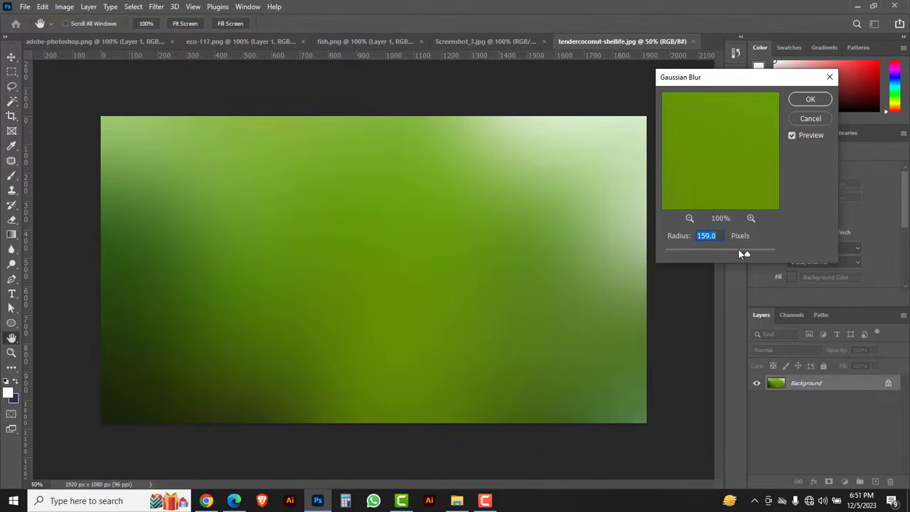
left_click_drag(746, 256, 745, 257)
type("150")
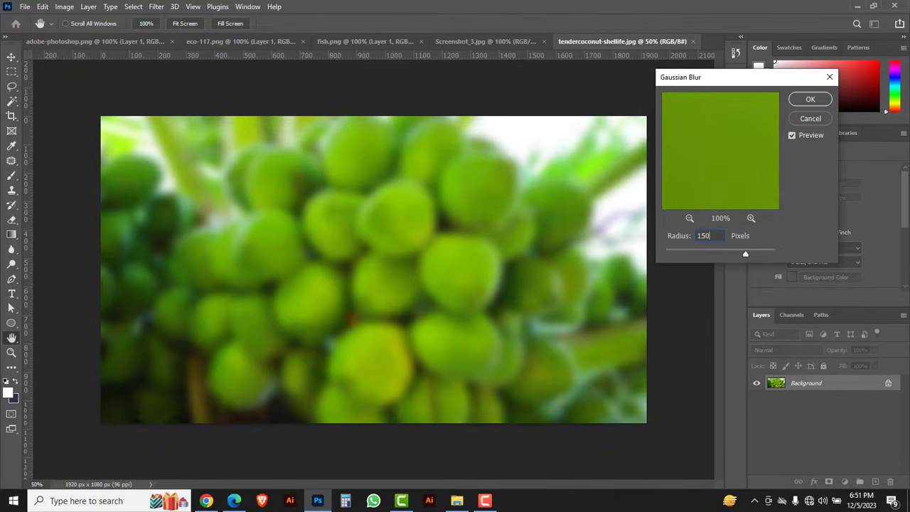
left_click(811, 100)
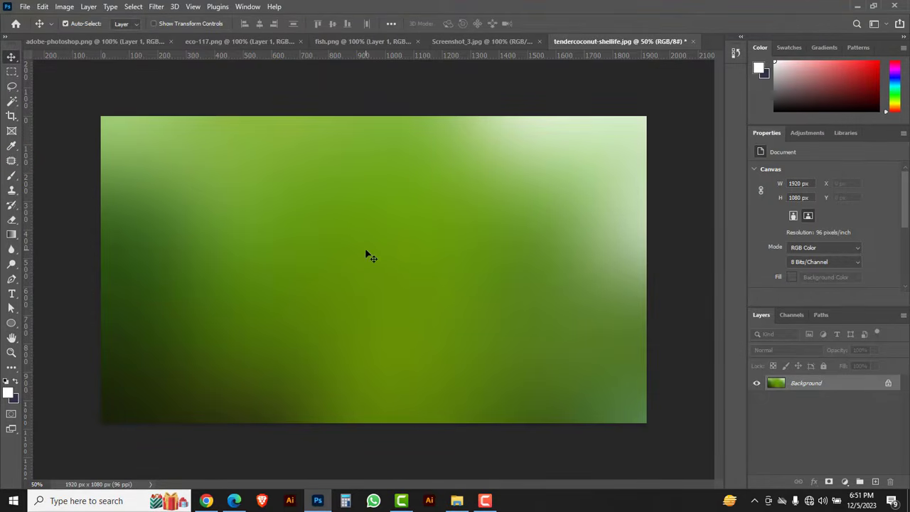
Select the whole green coconut in eco-117.png with the Object Selection Tool in Rectangle mode.
left_click(240, 42)
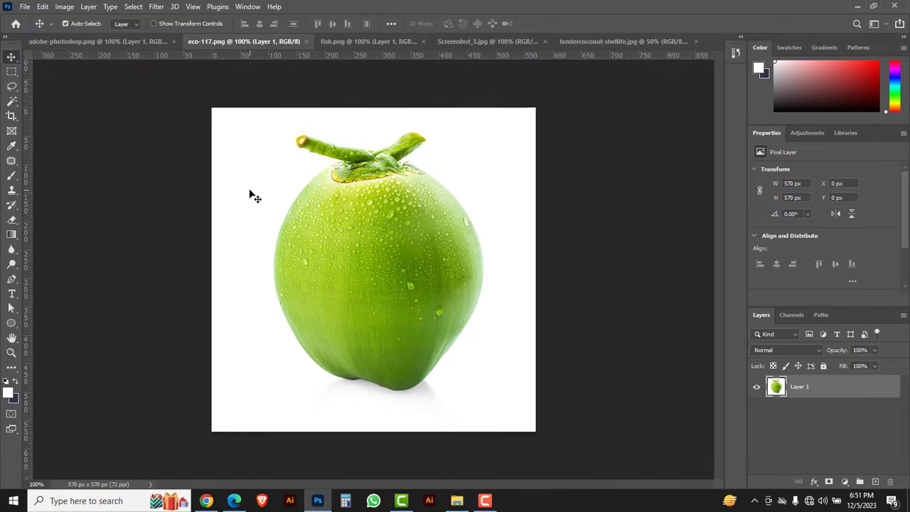
left_click(12, 102)
right_click(13, 103)
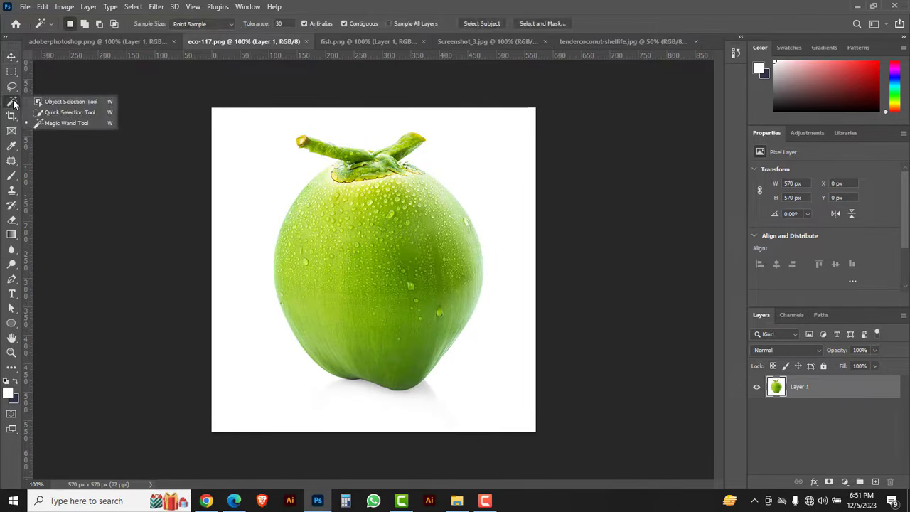
left_click(67, 103)
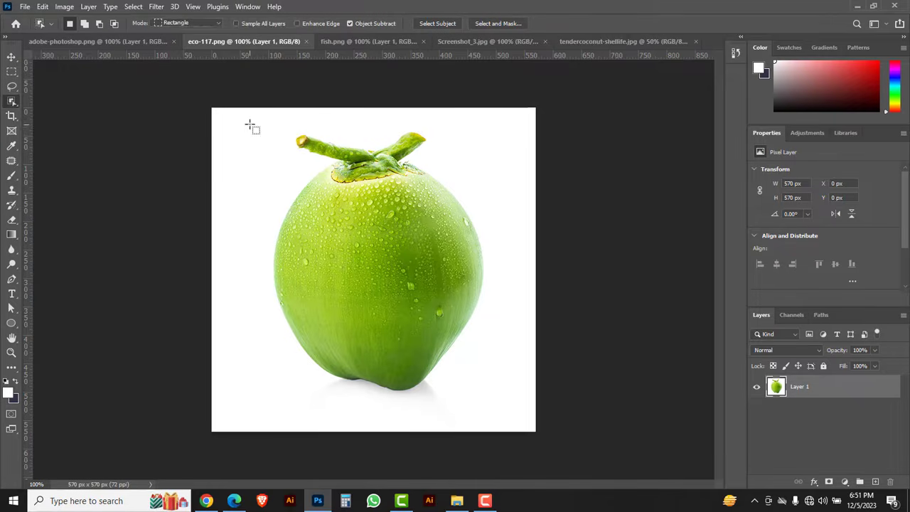
left_click_drag(249, 118, 490, 406)
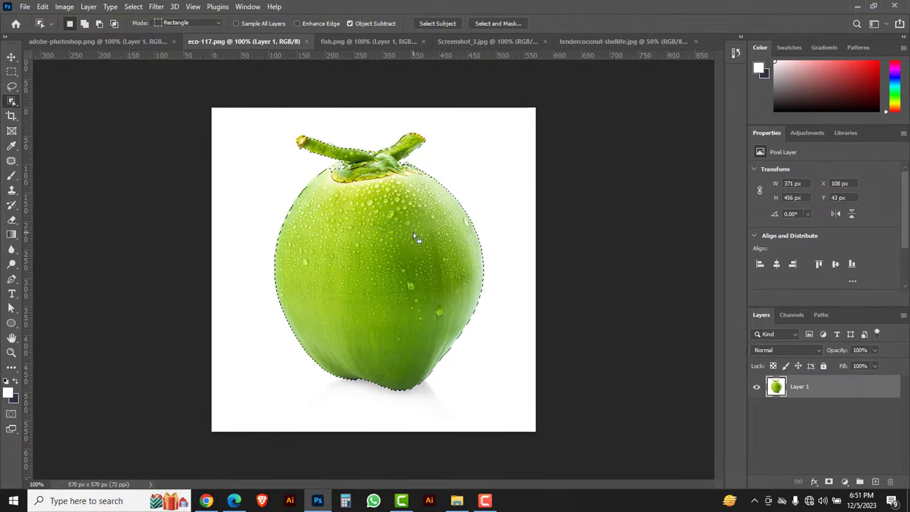
Add the missed edge areas around the coconut's stem to the selection with the Lasso Tool.
scroll(369, 159, "up", 6)
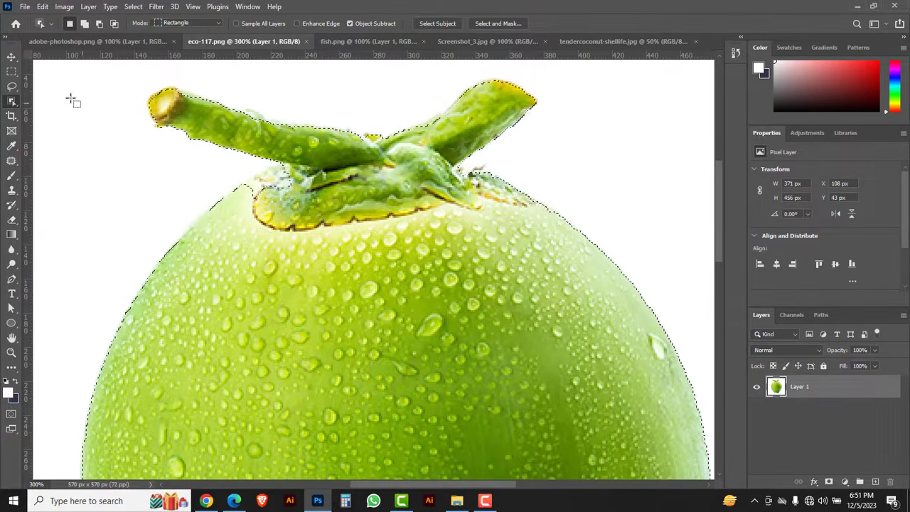
left_click(12, 87)
right_click(14, 87)
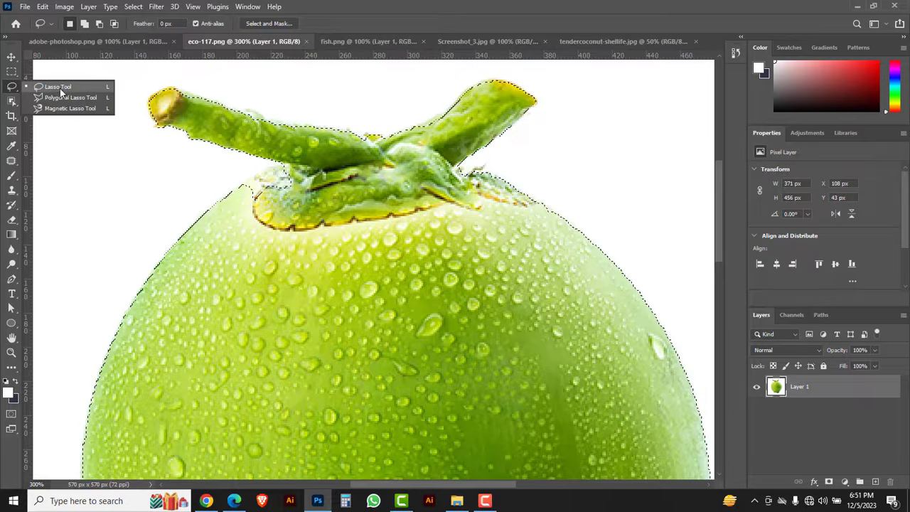
left_click(61, 91)
mouse_move(220, 197)
left_mouse_down()
mouse_move(293, 163)
mouse_move(274, 216)
mouse_move(243, 198)
left_mouse_up()
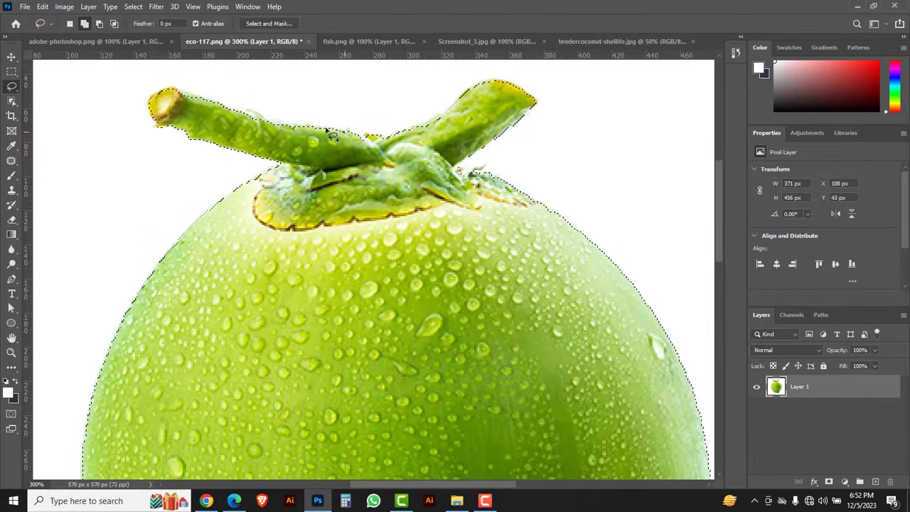
mouse_move(277, 121)
left_mouse_down()
mouse_move(197, 98)
mouse_move(272, 142)
mouse_move(320, 157)
left_mouse_up()
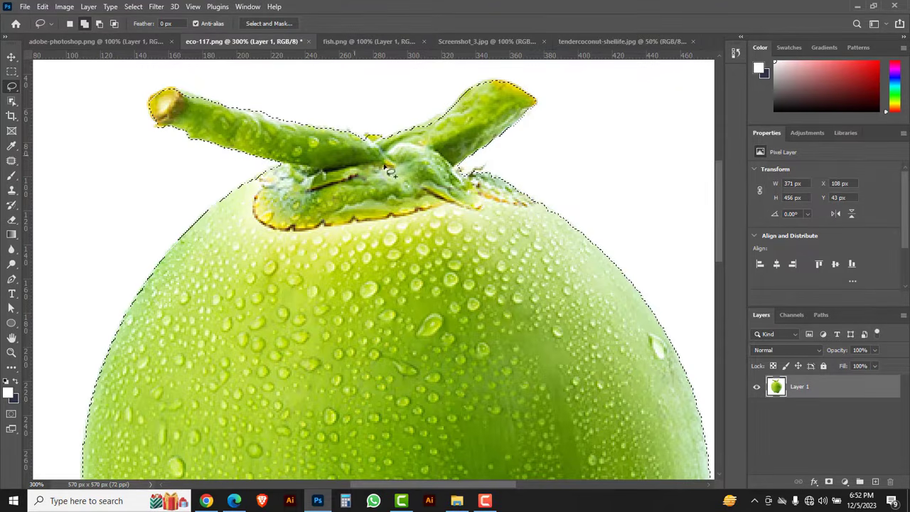
mouse_move(428, 124)
left_mouse_down()
mouse_move(473, 98)
mouse_move(428, 147)
left_mouse_up()
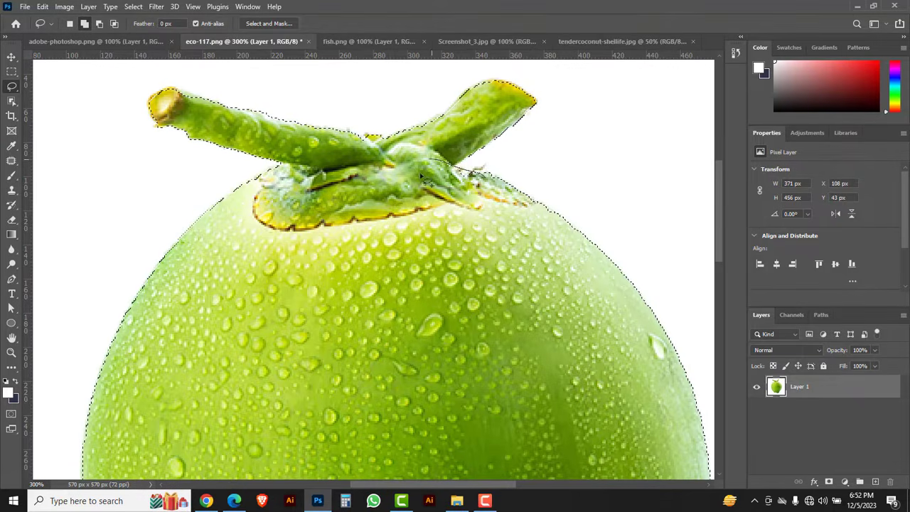
Cut the selected coconut and paste it into the blurred tendercoconut-shellife.jpg, closing eco-117.png on the way.
left_click(392, 241, "alt")
left_click(392, 241, "alt")
left_click(392, 241, "alt")
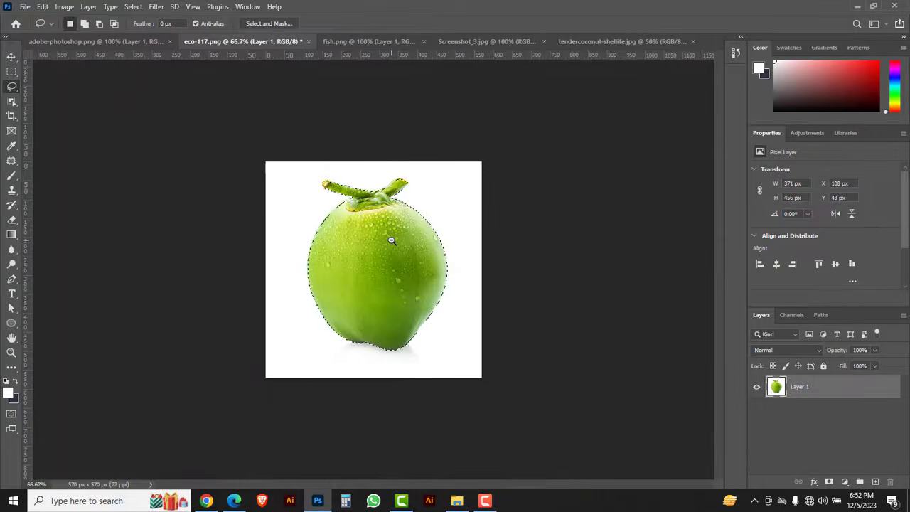
key("ctrl+x")
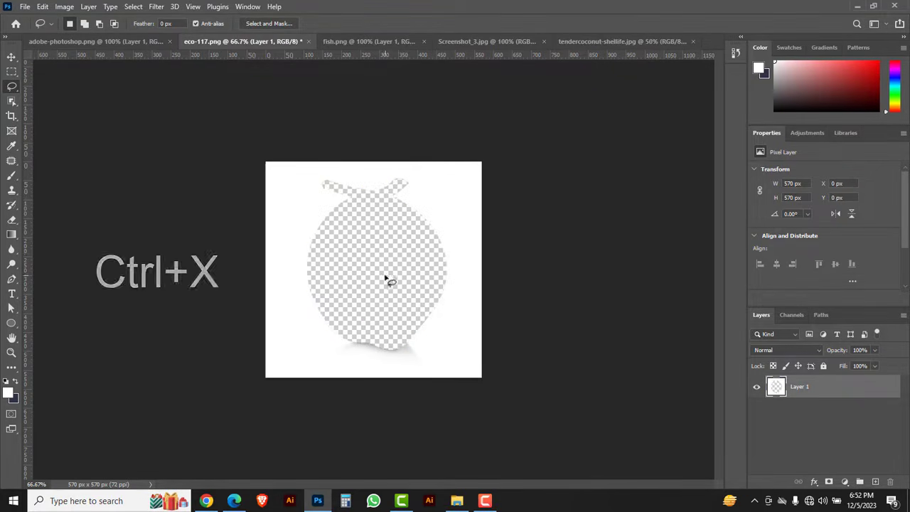
left_click(308, 42)
left_click(448, 191)
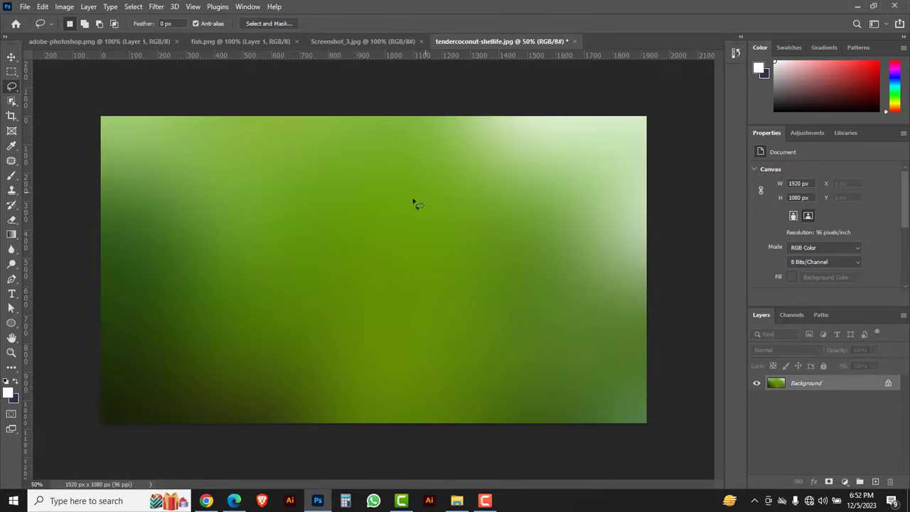
key("ctrl+v")
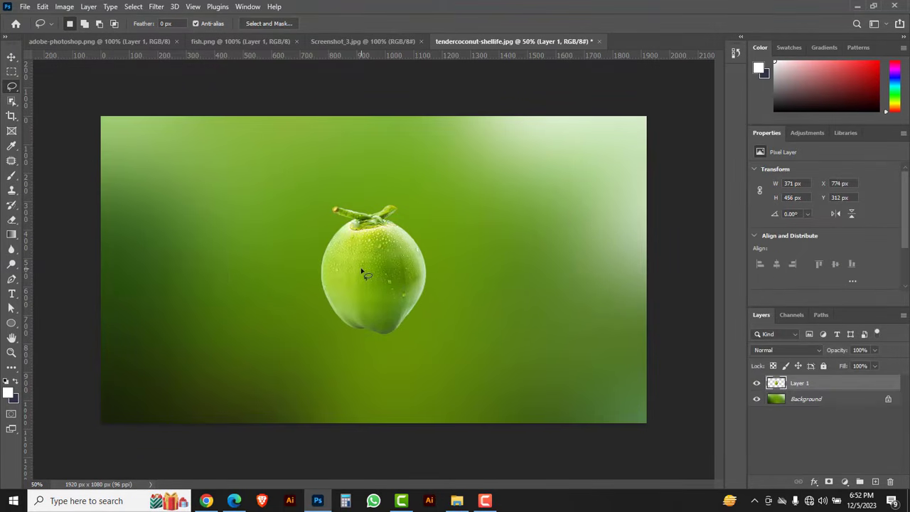
Enlarge the pasted coconut to about 488 × 601 px and place it horizontally centred in the upper part of the canvas.
key("ctrl+t")
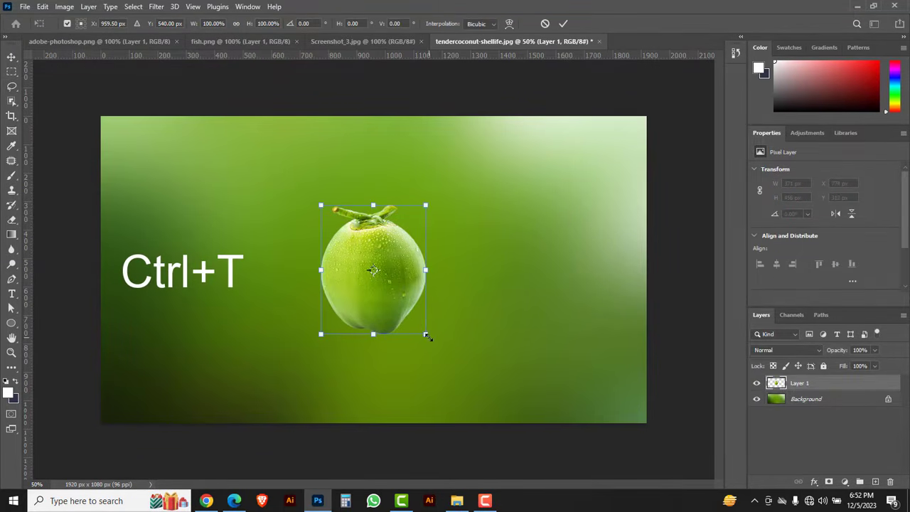
left_click_drag(427, 336, 456, 361)
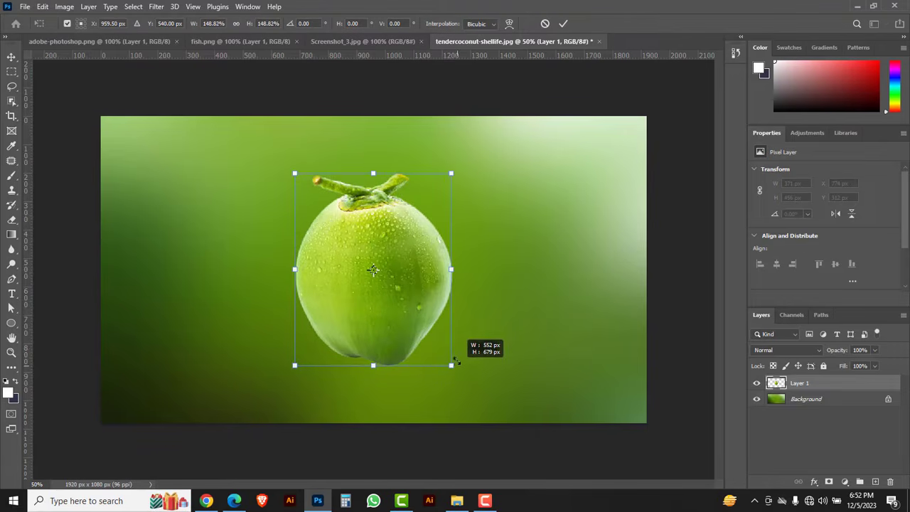
left_click_drag(406, 320, 408, 303)
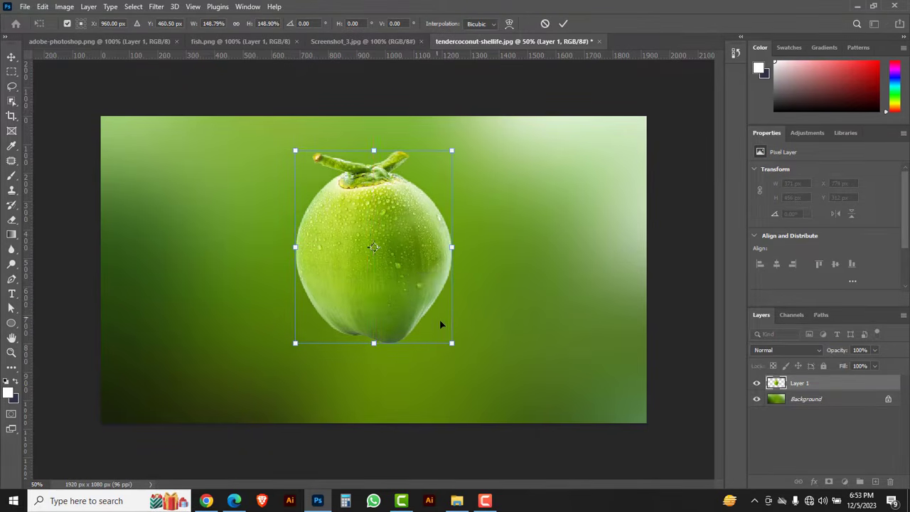
left_click_drag(451, 345, 434, 320)
left_click_drag(383, 287, 396, 288)
key("Return")
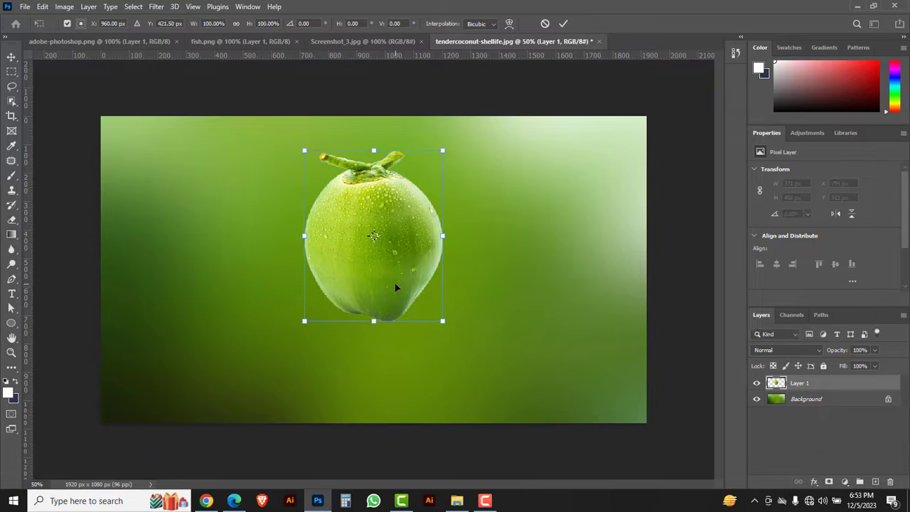
key("l")
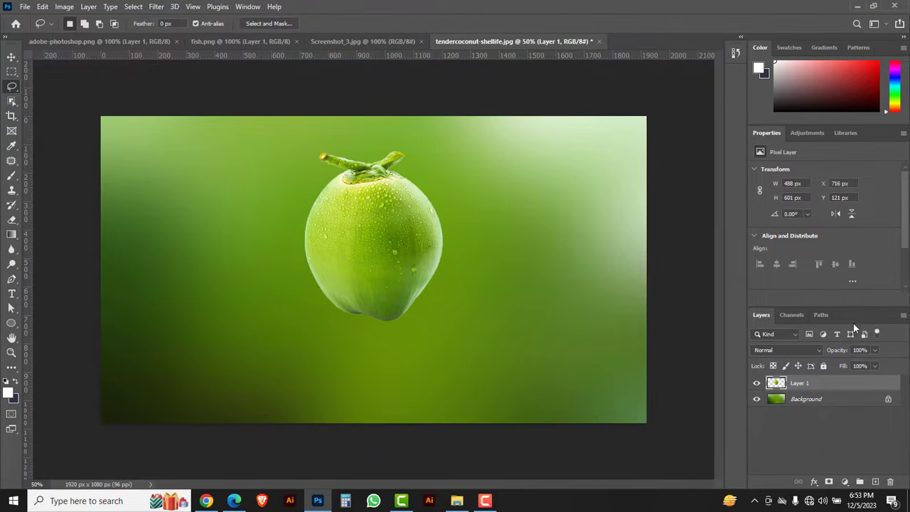
Float a taller Layers panel over the canvas's right edge and collapse the remaining docked panels to icons.
left_click_drag(862, 314, 616, 214)
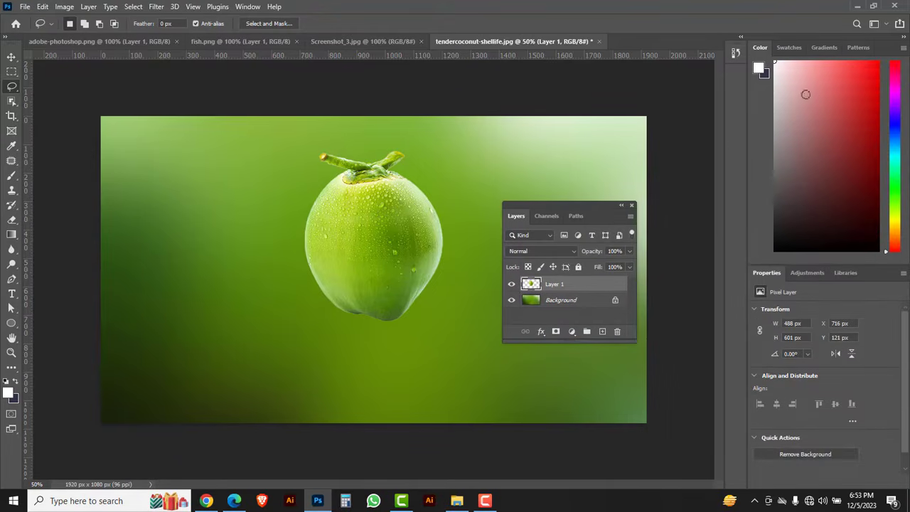
left_click(904, 38)
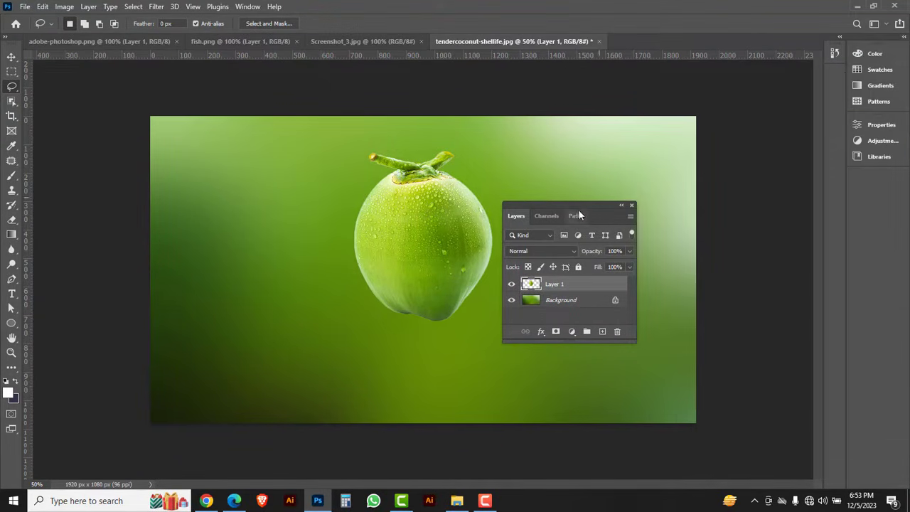
left_click_drag(573, 205, 705, 168)
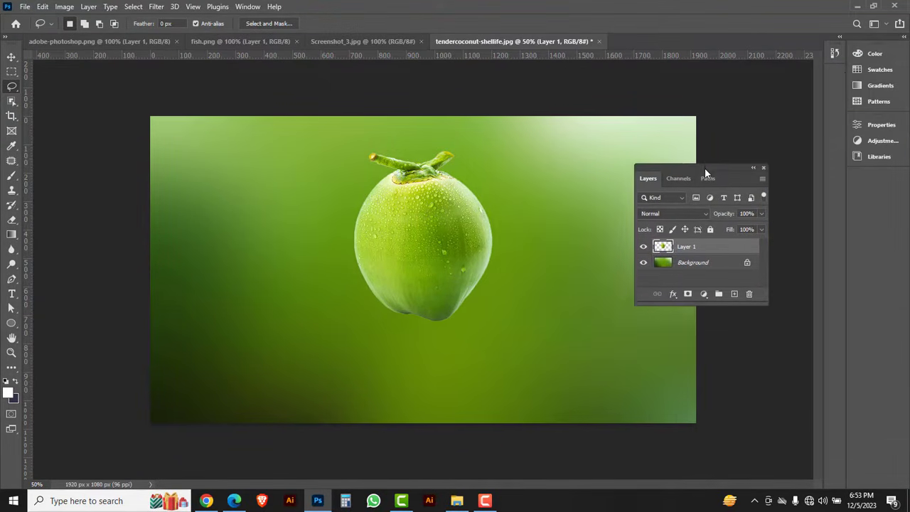
left_click_drag(694, 306, 694, 388)
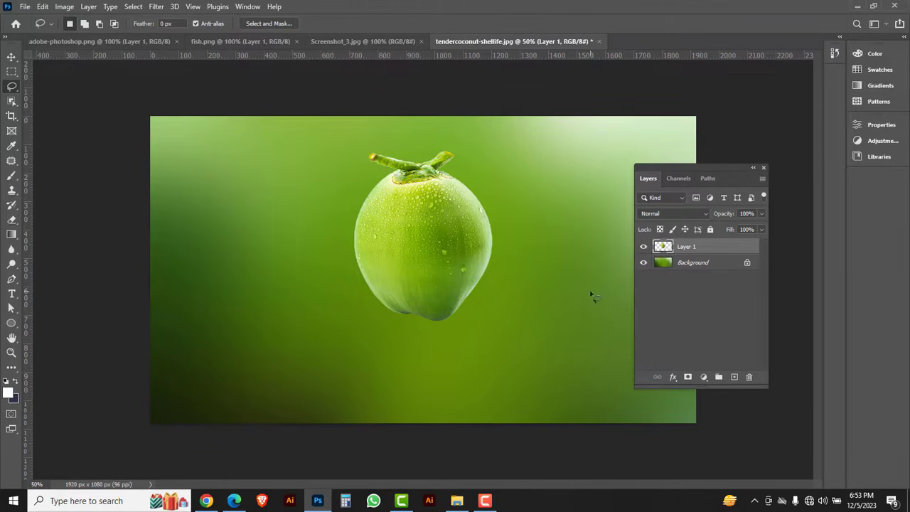
Duplicate the coconut layer, hiding the original Layer 1 and leaving the visible copy selected.
left_click_drag(715, 251, 735, 377)
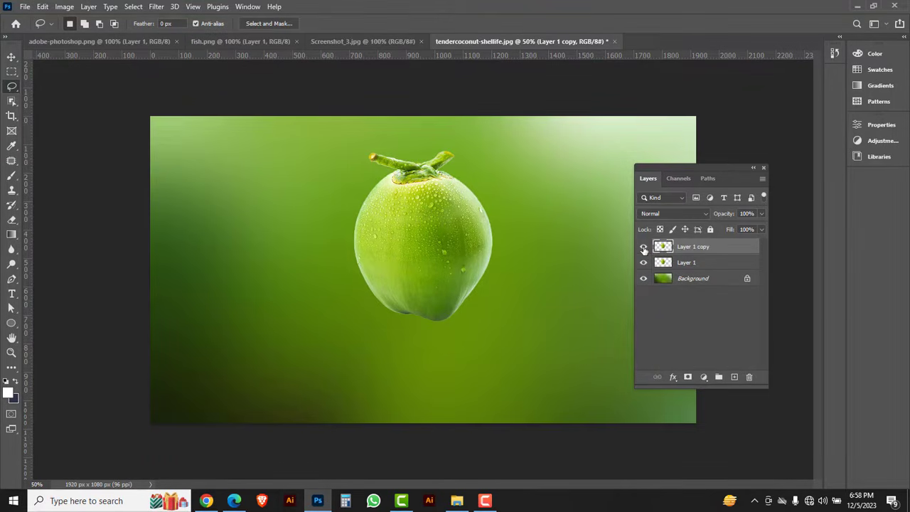
left_click(644, 246)
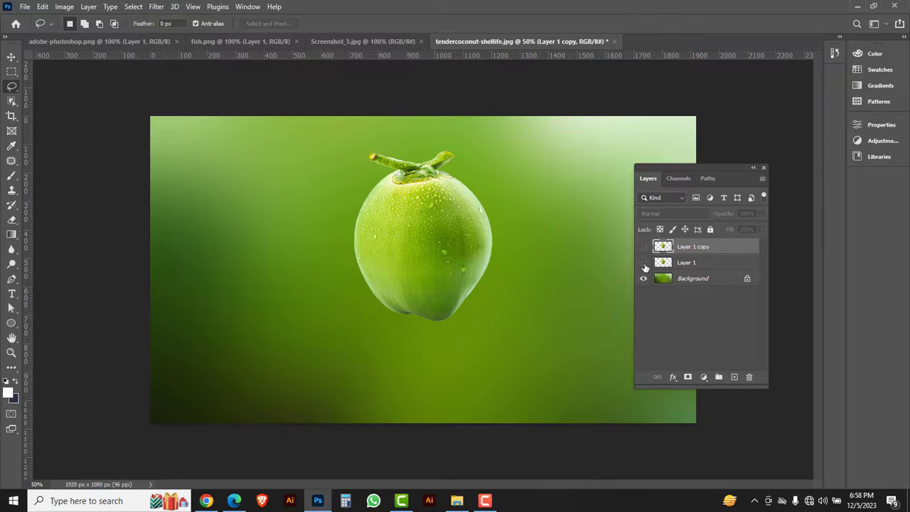
left_click(644, 263)
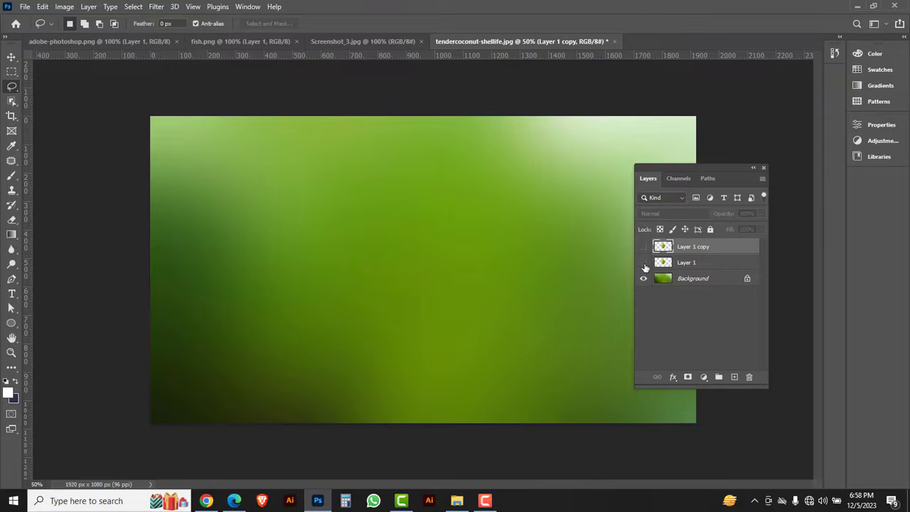
left_click(644, 262)
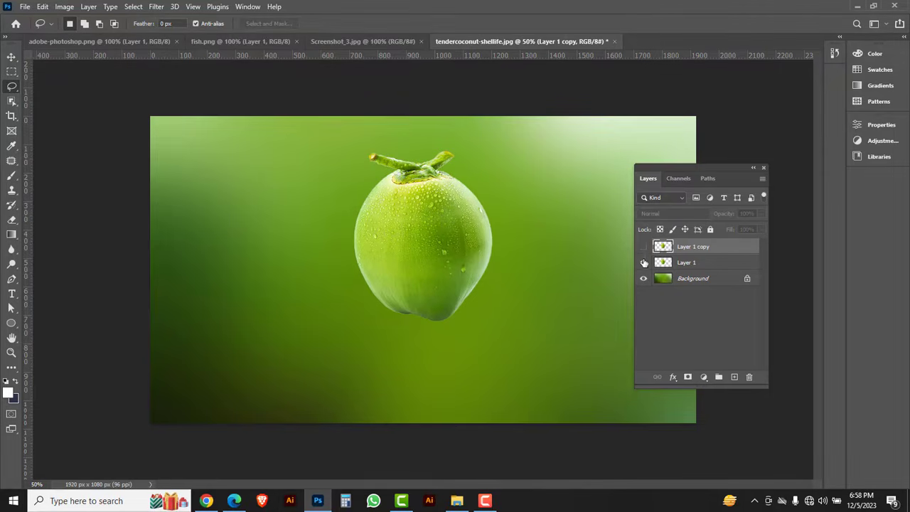
left_click(704, 263)
left_click(644, 263)
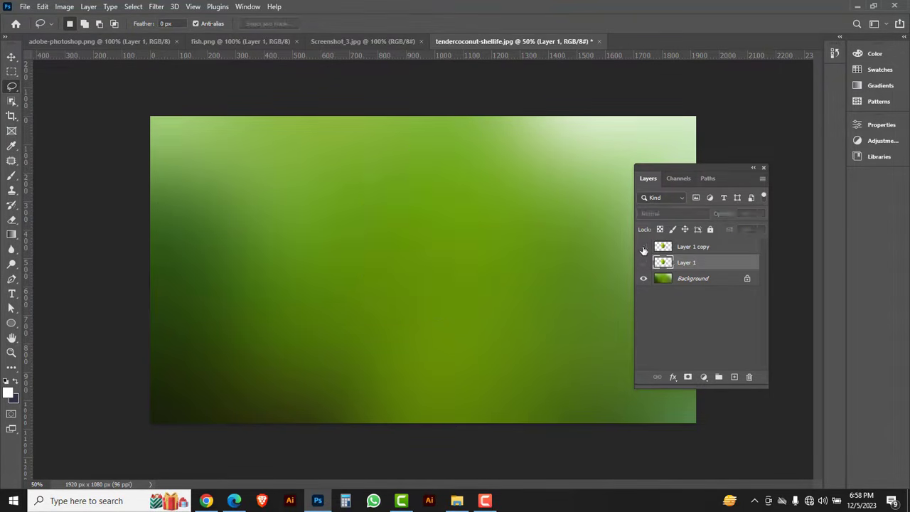
left_click(644, 246)
left_click(724, 249)
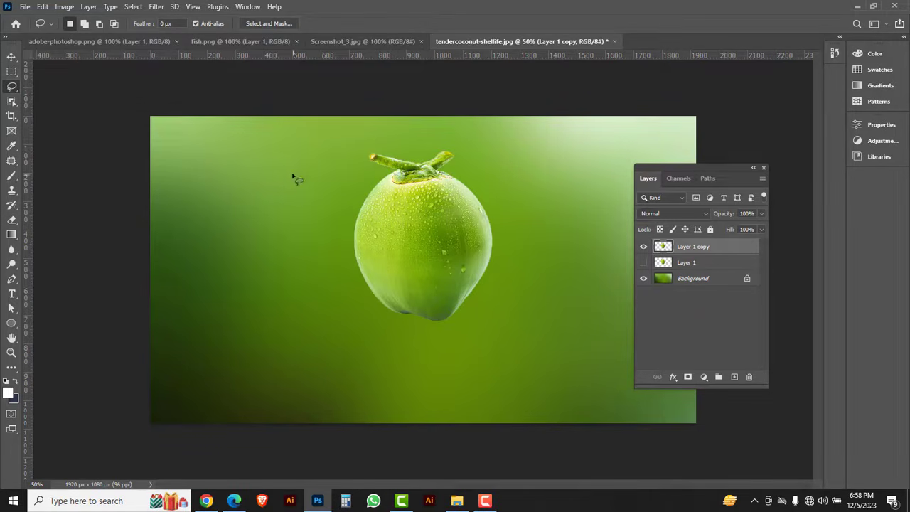
Desaturate the coconut copy and set its blend mode to Screen.
left_click(64, 7)
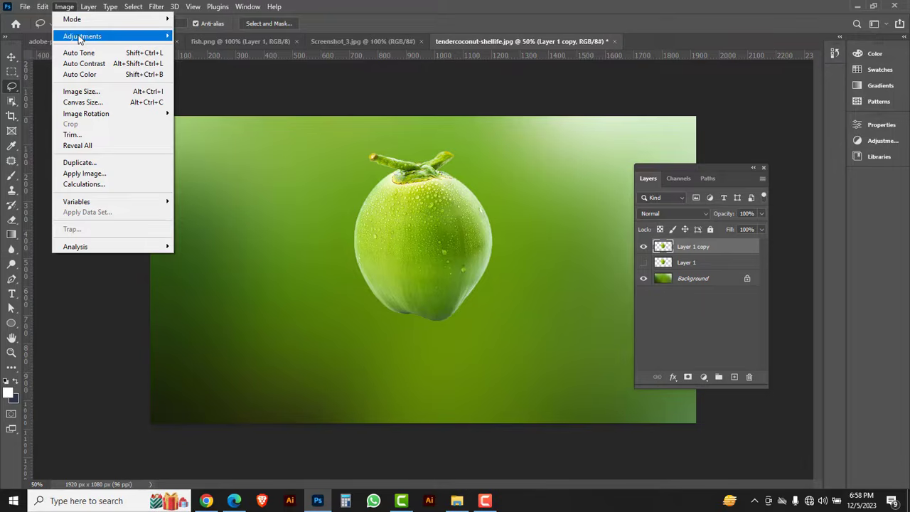
mouse_move(80, 37)
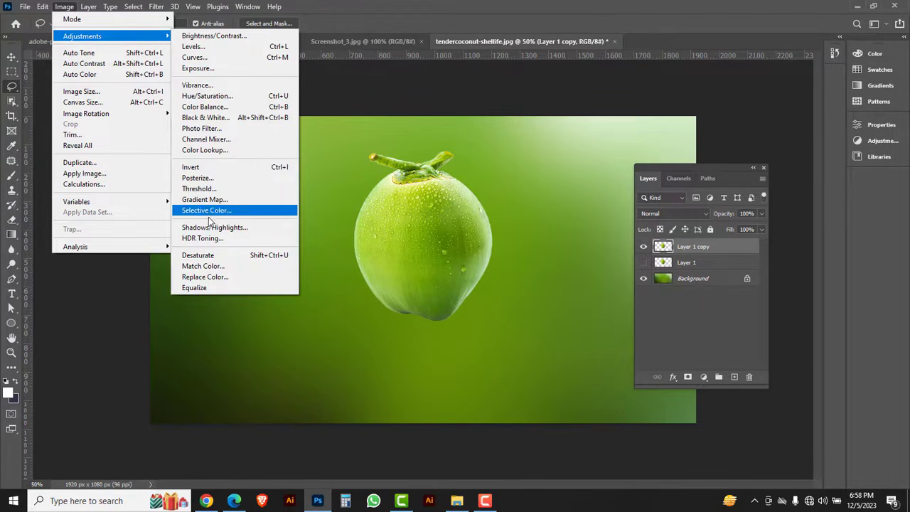
left_click(202, 258)
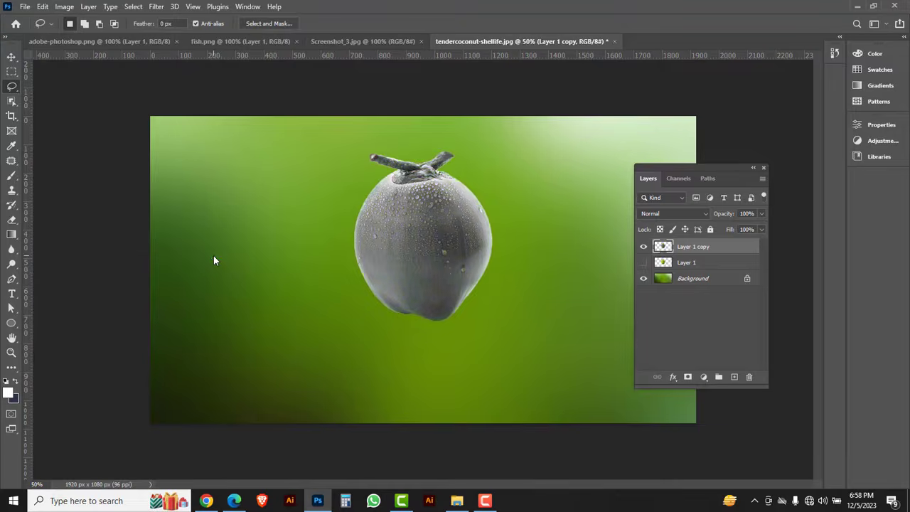
left_click(704, 214)
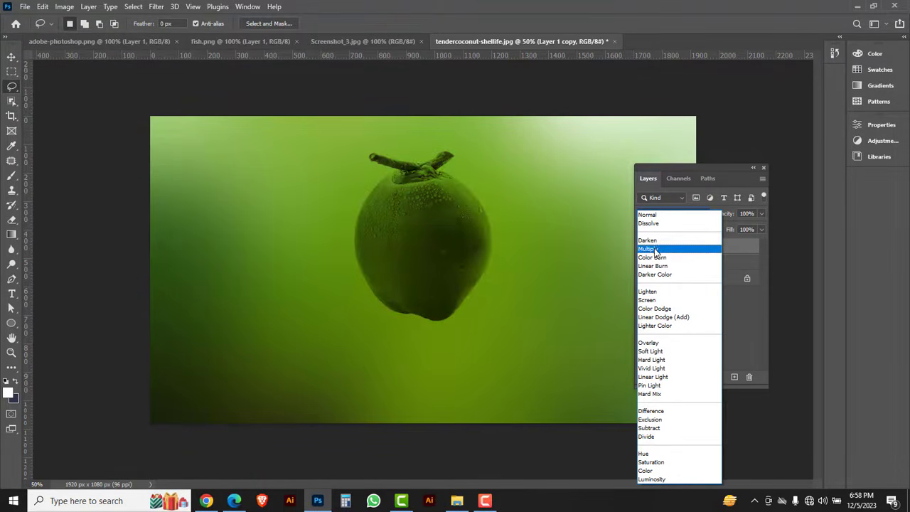
left_click(650, 302)
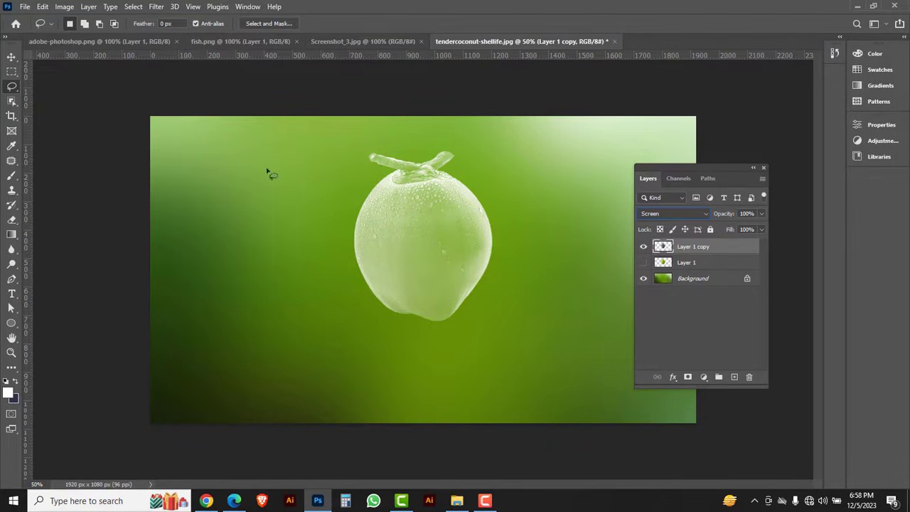
Apply a Levels adjustment to the coconut copy, raising the black input to 110 and lowering the white input below 255.
left_click(64, 7)
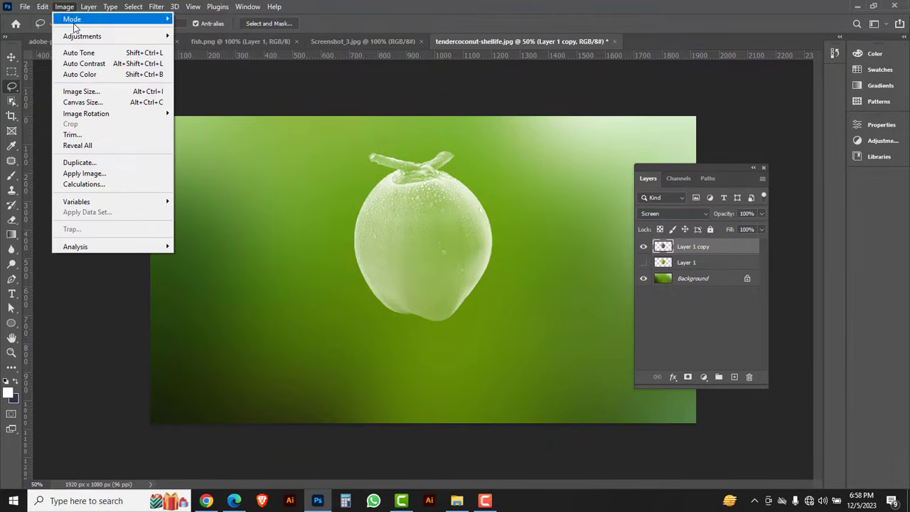
mouse_move(77, 37)
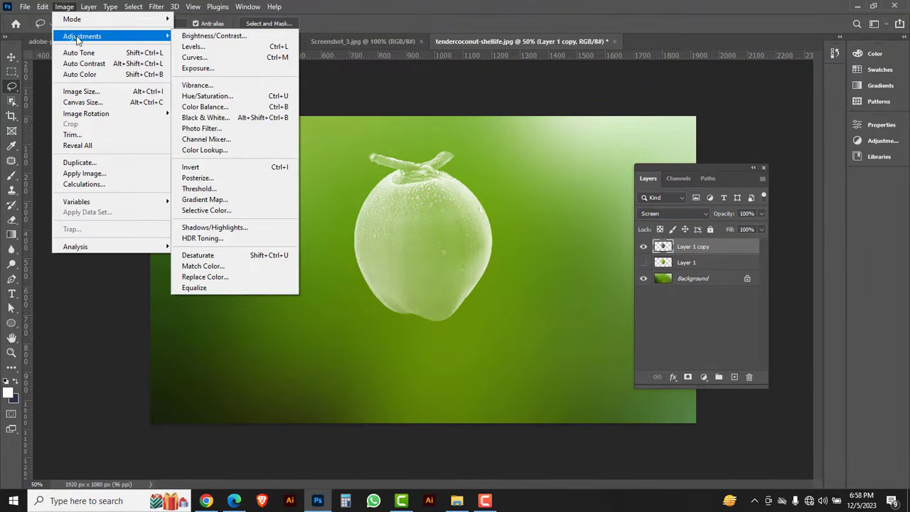
left_click(205, 46)
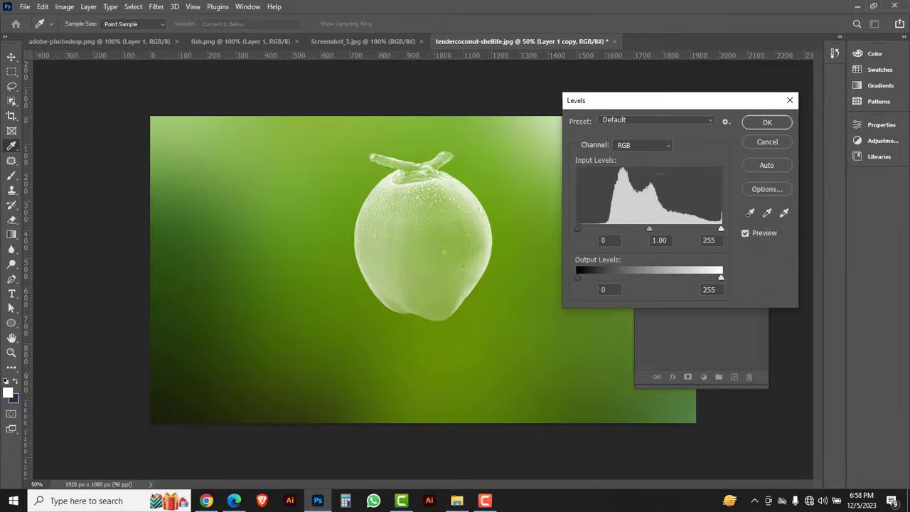
left_click_drag(578, 229, 612, 229)
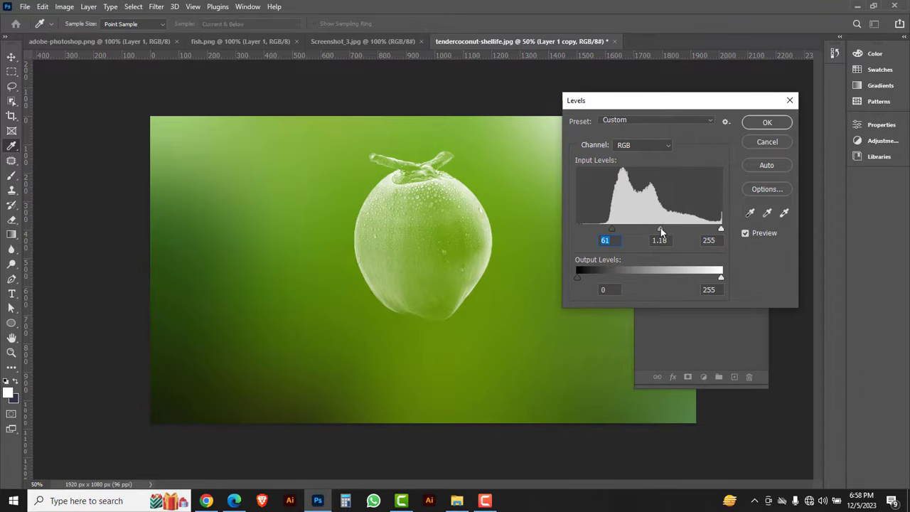
left_click_drag(661, 228, 640, 229)
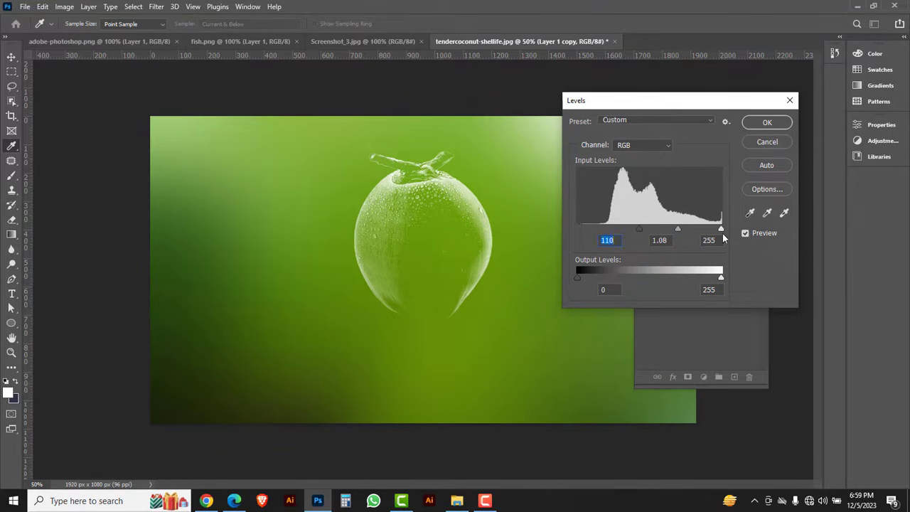
left_click_drag(719, 231, 705, 231)
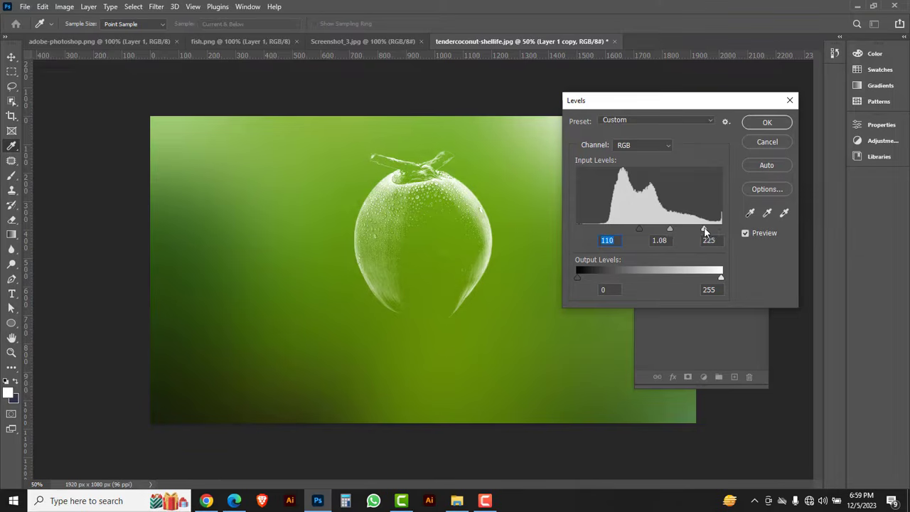
left_click(710, 230)
left_click_drag(670, 230, 673, 230)
left_click(746, 235)
left_click(746, 235)
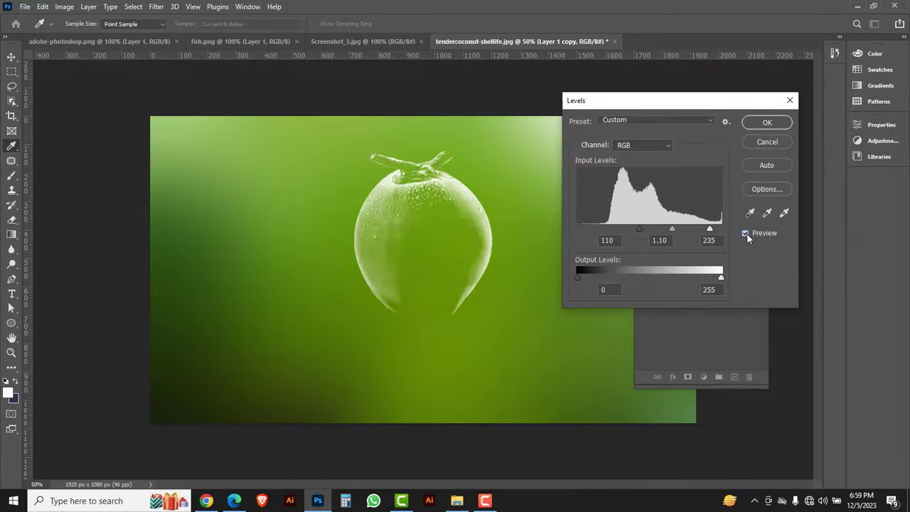
left_click(766, 123)
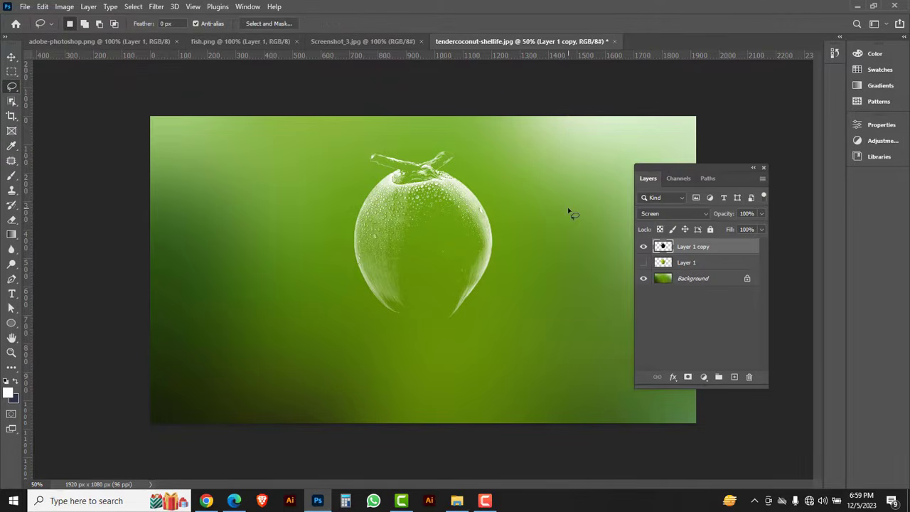
Add a layer mask to the coconut copy and set the Brush tool to Hard Round at 338 px.
key("v")
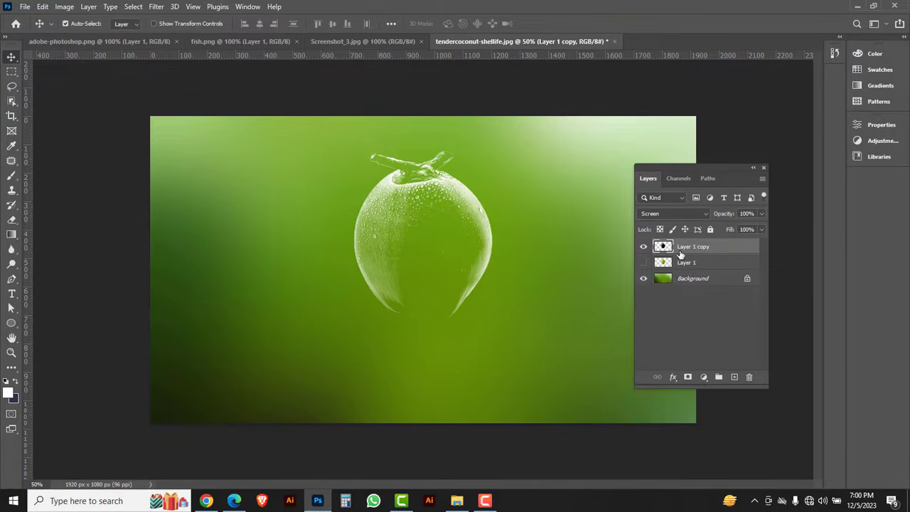
left_click(688, 378)
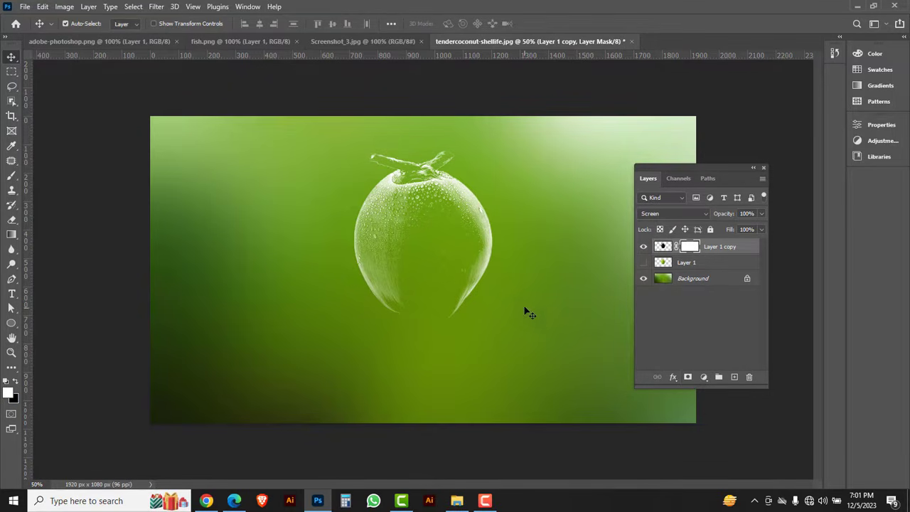
left_click(14, 177)
left_click(54, 177)
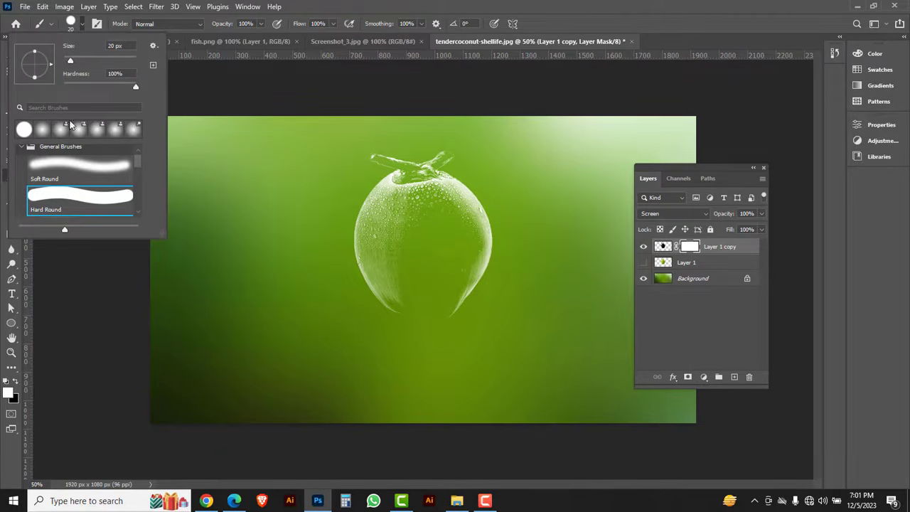
left_click_drag(69, 60, 81, 60)
left_click(113, 62)
left_click_drag(119, 60, 123, 60)
left_click(72, 169)
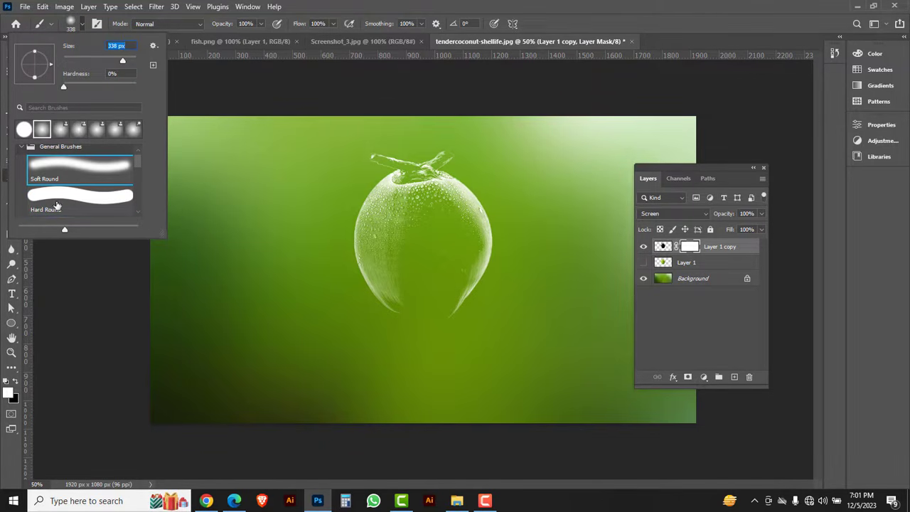
left_click(584, 9)
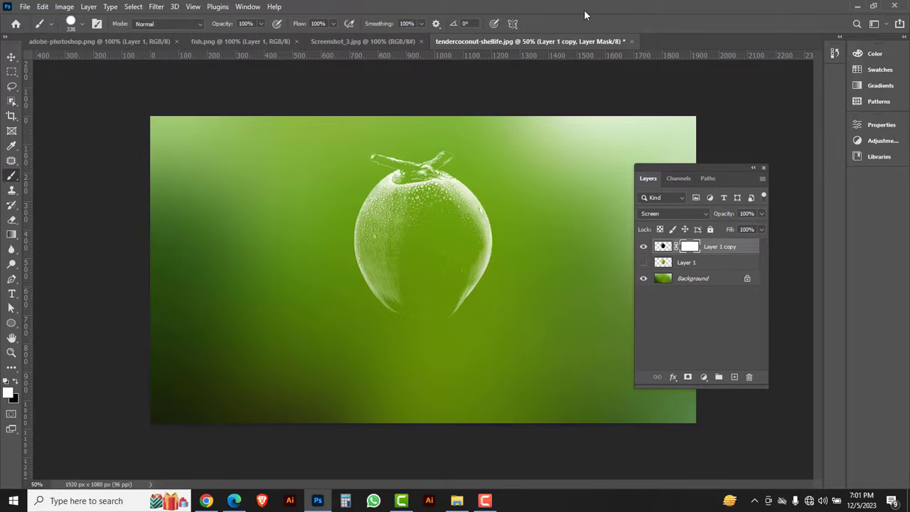
Paint black straight across the mask of Layer 1 copy to hide the lower part of the coconut, redoing the first stroke.
left_click(16, 382)
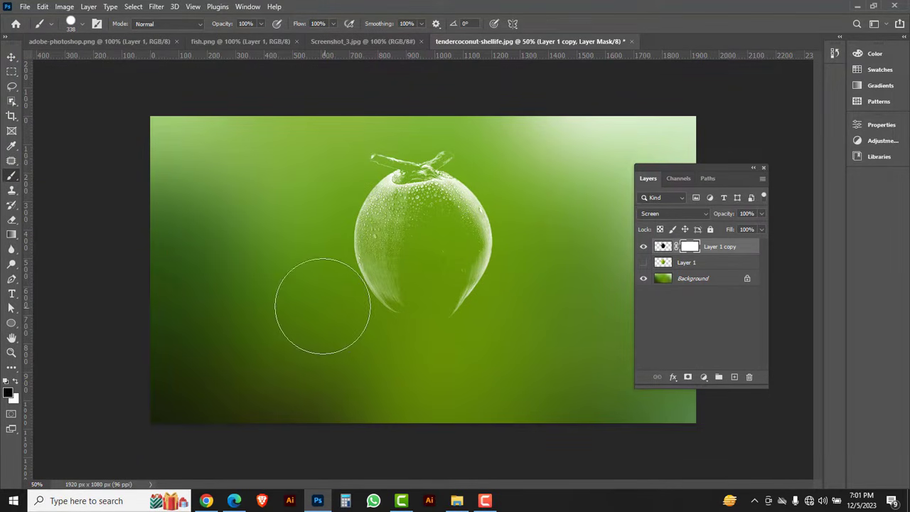
left_click_drag(321, 306, 603, 303)
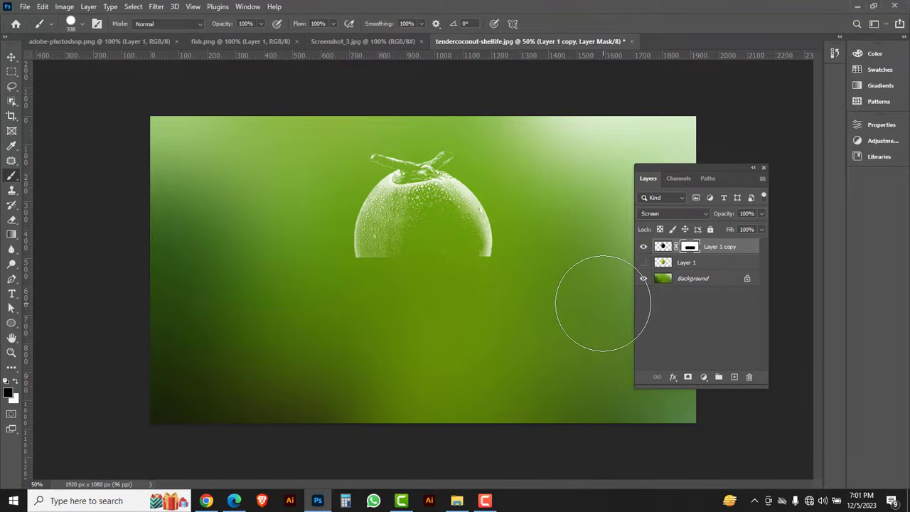
key("ctrl+z")
left_click_drag(364, 307, 737, 303)
Make Layer 1 visible and give it an inverted copy of the mask from Layer 1 copy.
left_click(717, 263)
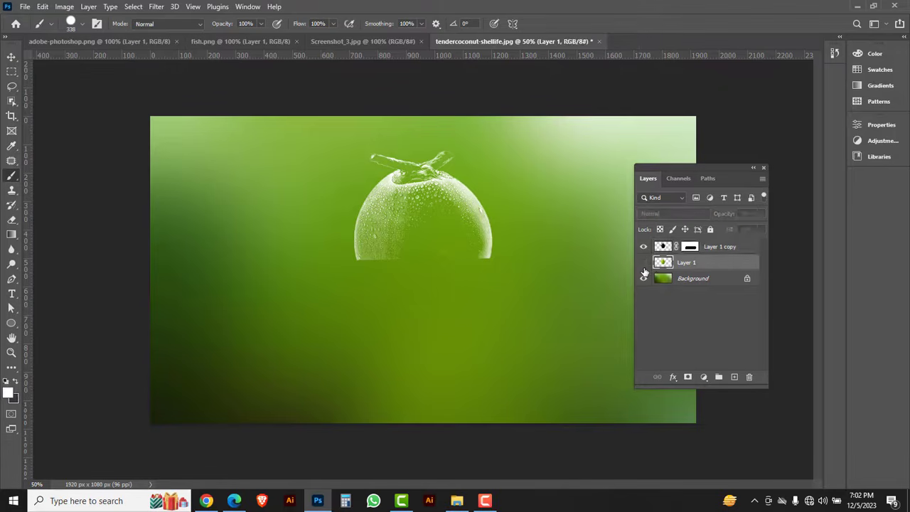
left_click(643, 263)
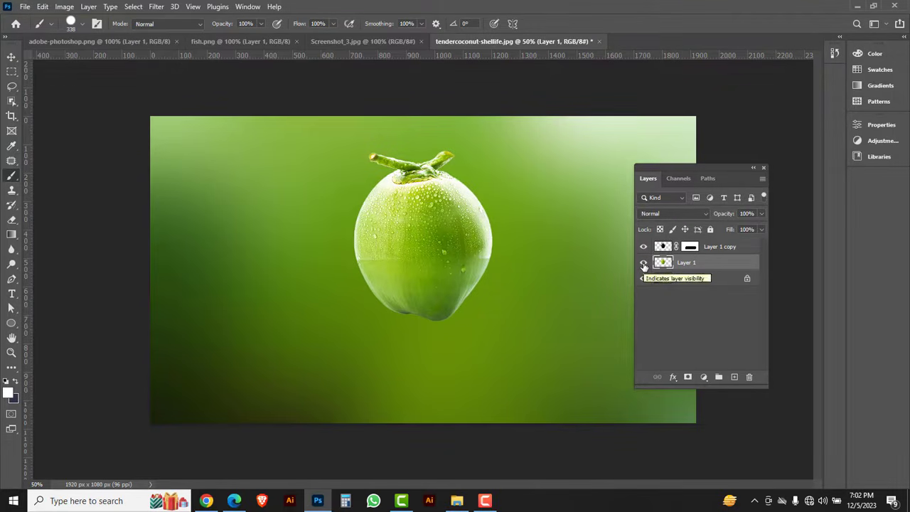
left_click(717, 248)
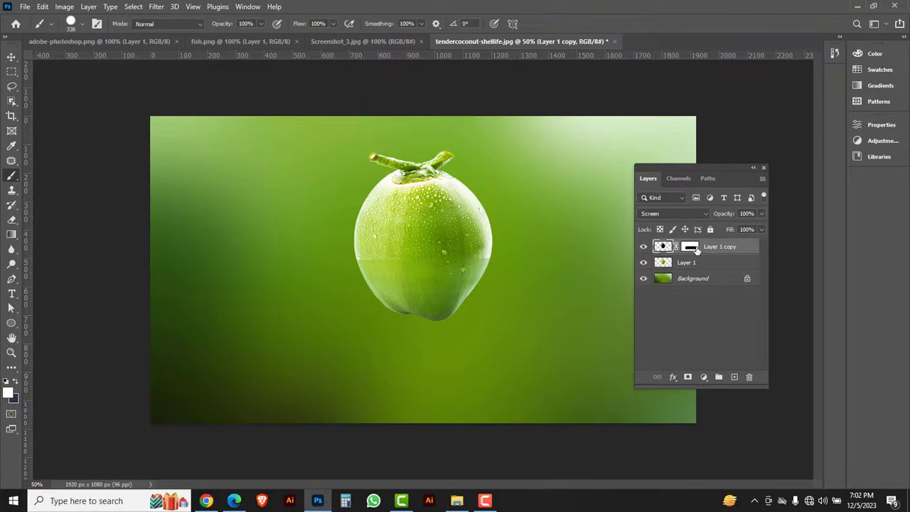
left_click(686, 248)
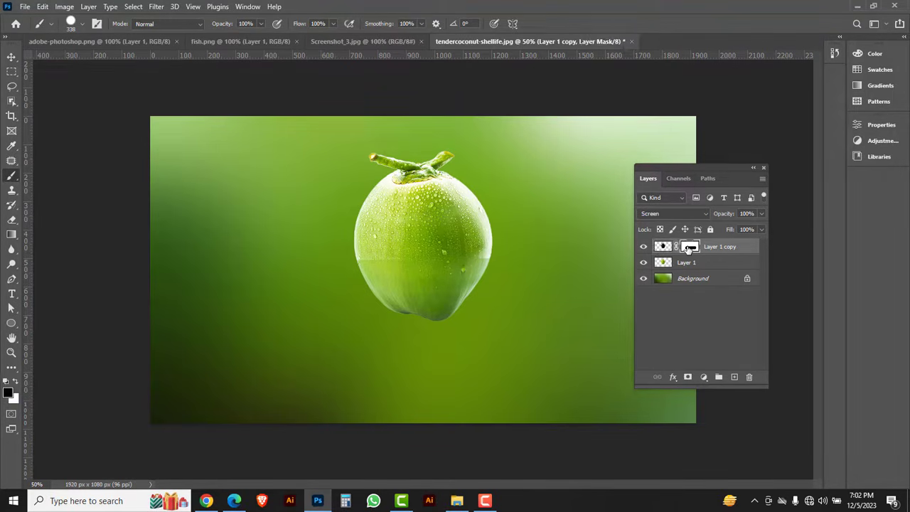
left_click_drag(690, 249, 685, 264)
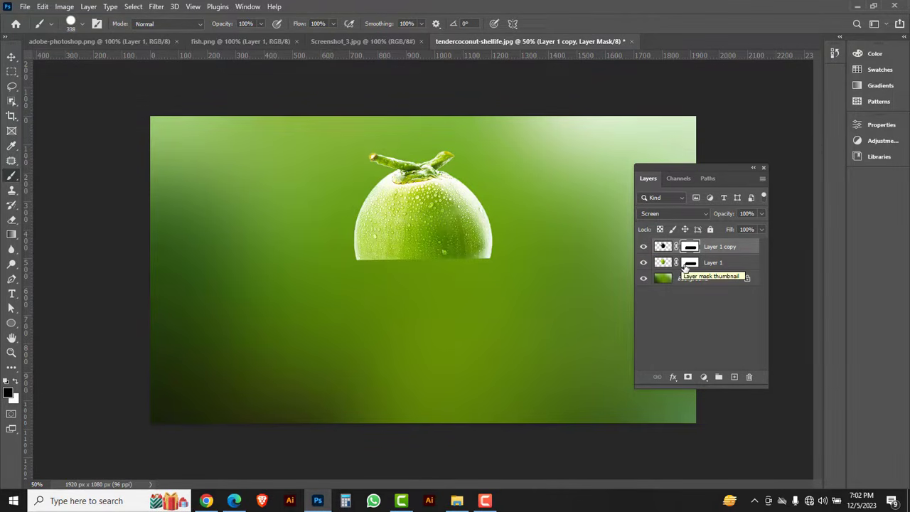
left_click(691, 265)
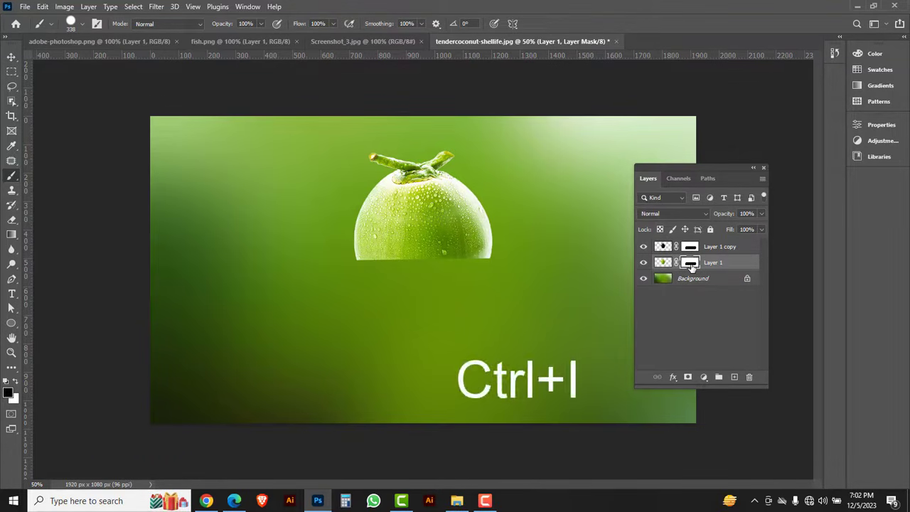
key("ctrl+i")
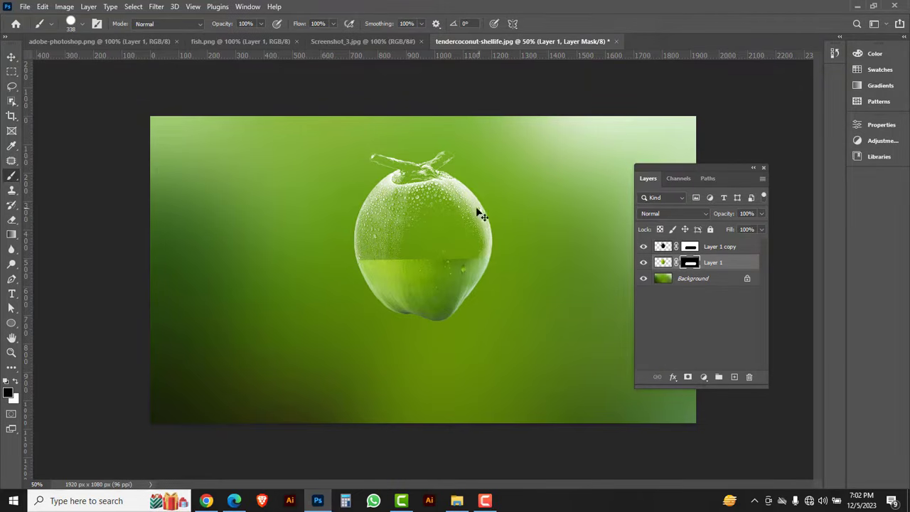
Paint white on Layer 1's mask with a 40 px hard round brush to reveal the coconut's green stem and cap.
left_click(432, 169, "ctrl")
left_click(432, 130, "ctrl")
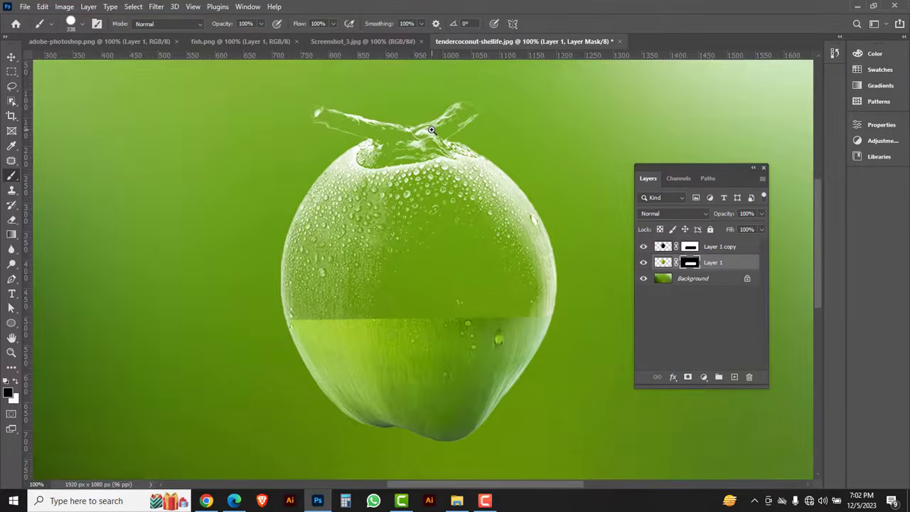
left_click(432, 130, "ctrl")
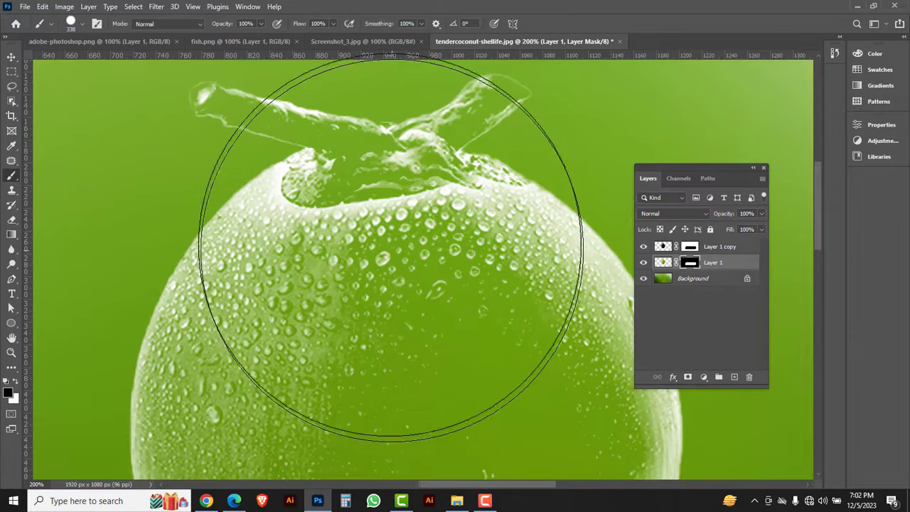
left_click(71, 25)
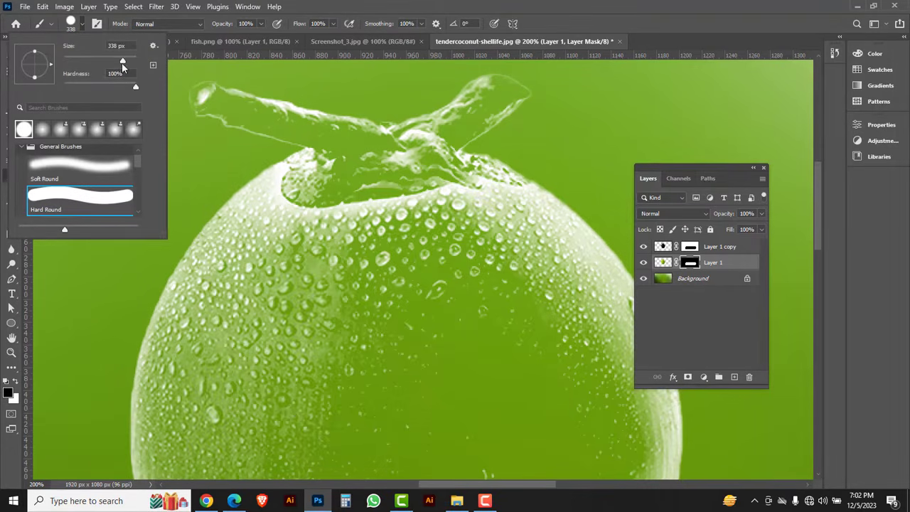
left_click_drag(122, 63, 78, 61)
left_click(632, 17)
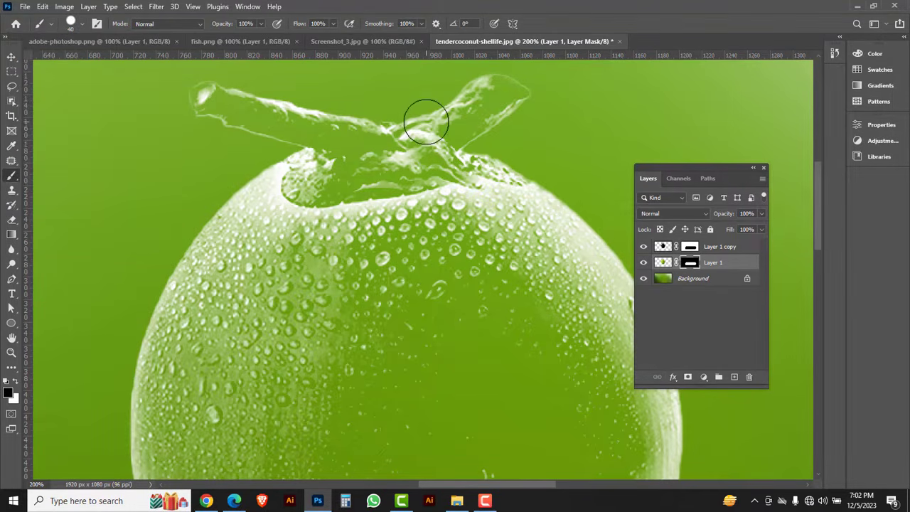
left_click(17, 384)
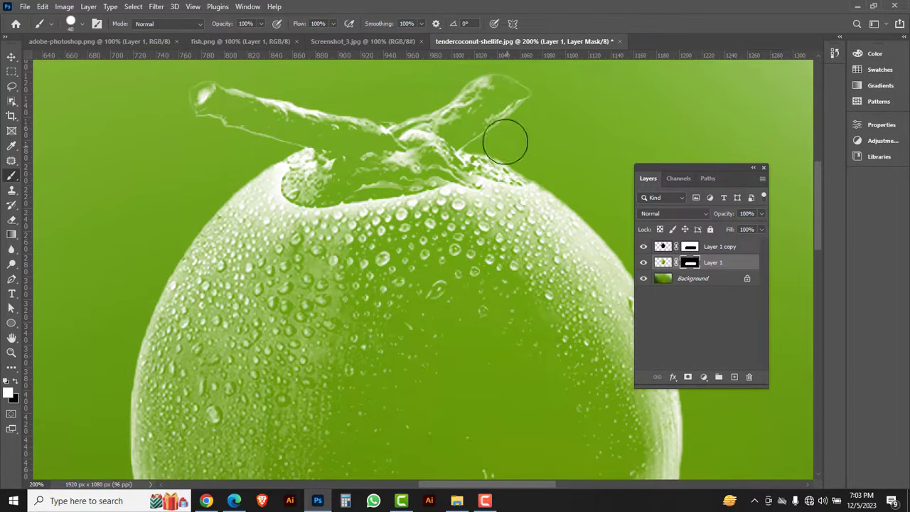
mouse_move(392, 149)
left_mouse_down()
mouse_move(534, 78)
mouse_move(469, 87)
mouse_move(534, 90)
mouse_move(466, 118)
mouse_move(425, 152)
mouse_move(497, 152)
mouse_move(532, 166)
mouse_move(425, 156)
mouse_move(412, 168)
mouse_move(385, 168)
mouse_move(397, 162)
mouse_move(419, 166)
mouse_move(301, 183)
mouse_move(387, 175)
mouse_move(345, 137)
left_mouse_up()
left_click_drag(267, 118, 199, 100)
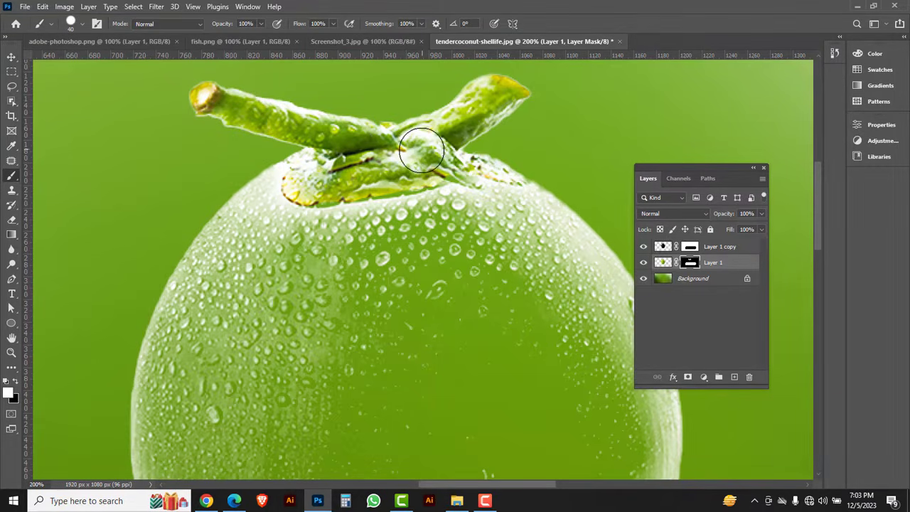
Add a new empty layer directly above the Background layer.
key("ctrl+minus")
key("ctrl+minus")
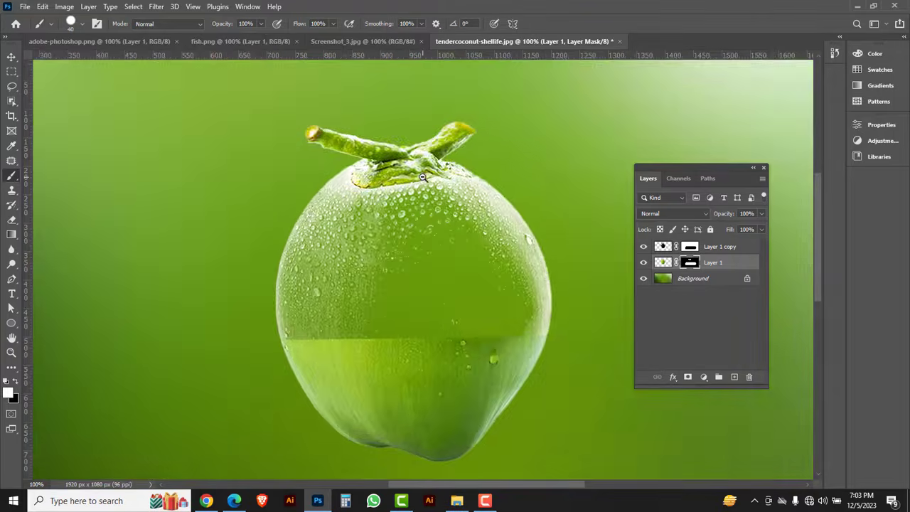
left_click(707, 282)
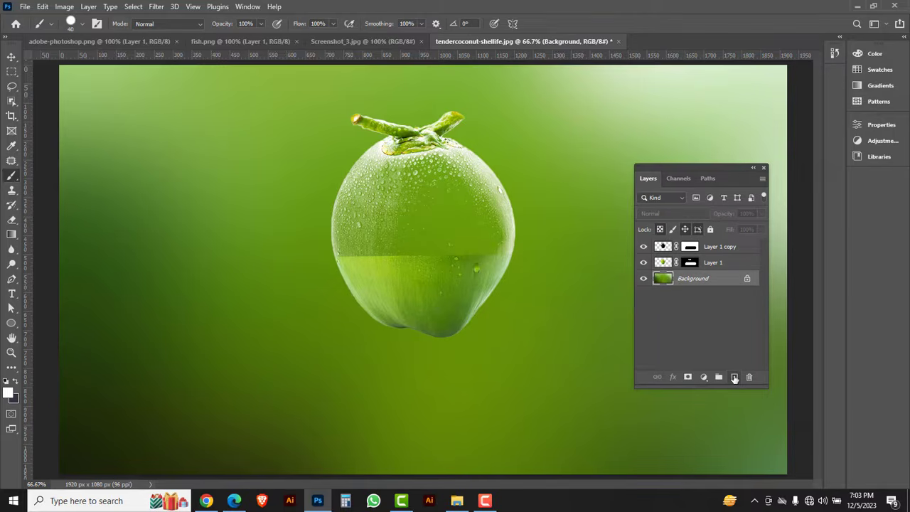
left_click(734, 377)
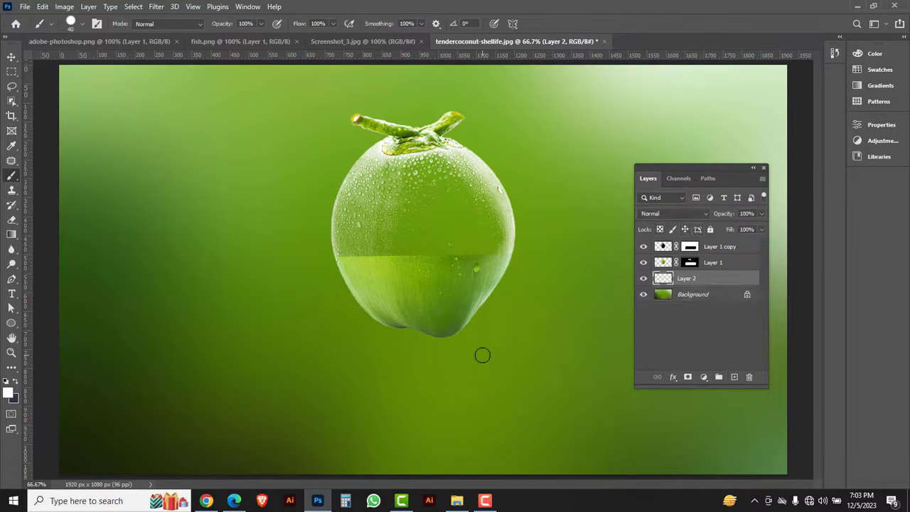
Switch to the Brush tool and set the foreground colour to black (000000).
right_click(15, 181)
left_click(61, 177)
left_click(8, 396)
type("000000")
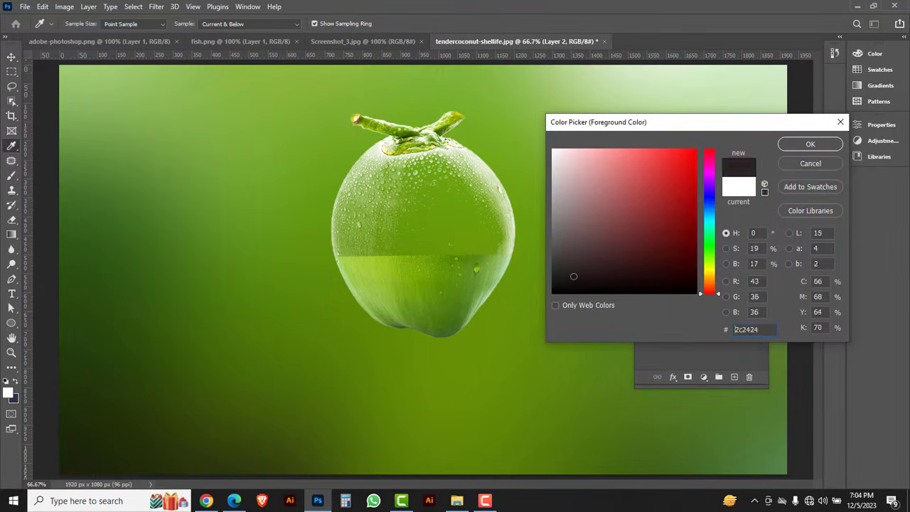
left_click(809, 145)
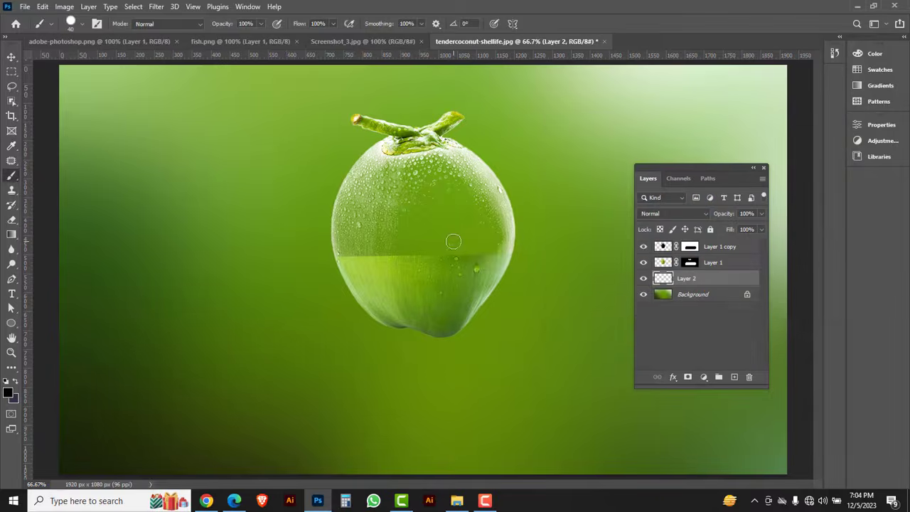
Dab black once at the coconut's base on Layer 2 with an 89 px soft round brush, undoing a test dab first.
right_click(429, 216)
left_click_drag(504, 246, 522, 247)
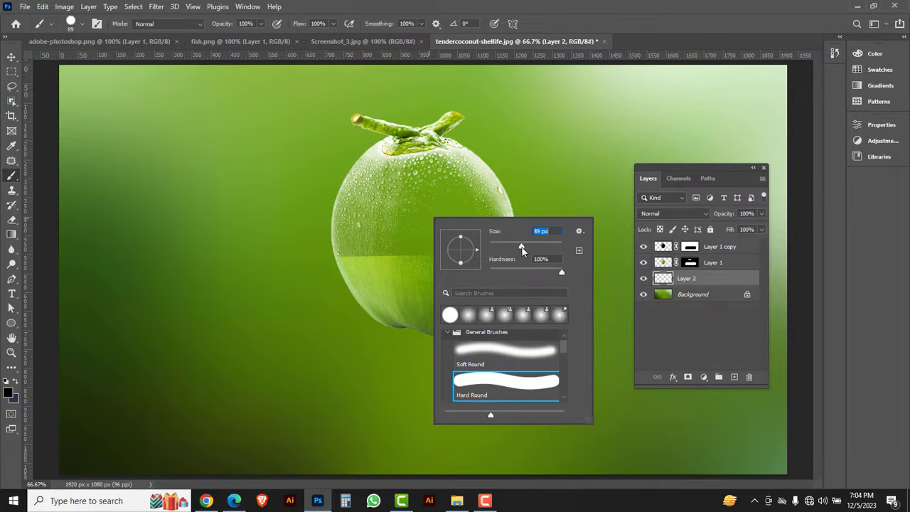
left_click(507, 352)
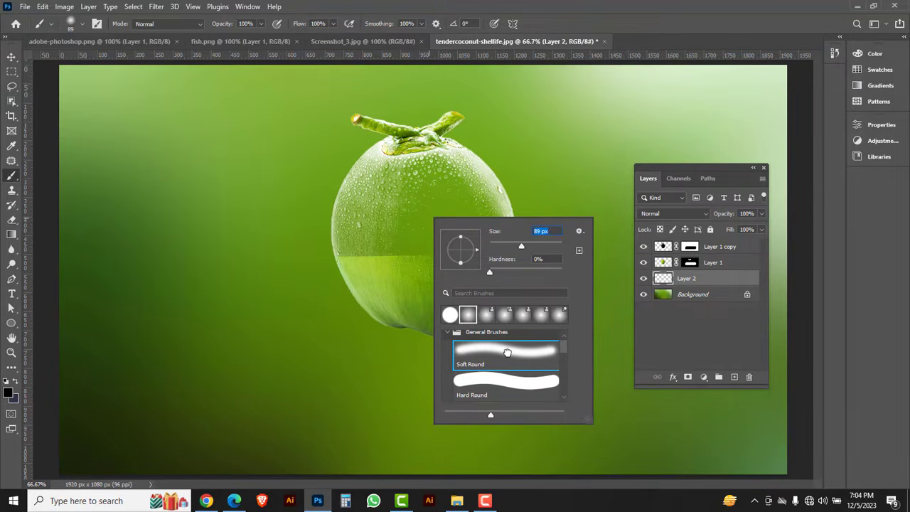
left_click(505, 107)
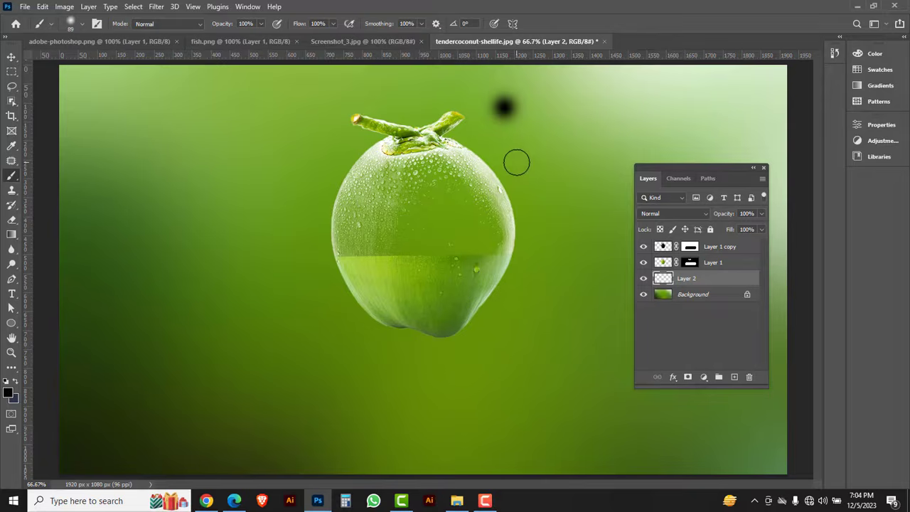
key("ctrl+z")
left_click(423, 332)
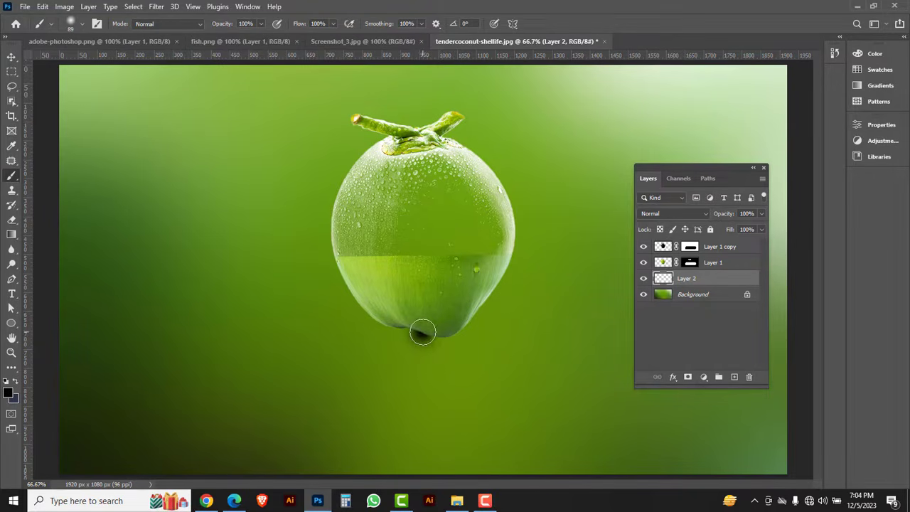
Transform the black dab into a wide, thin shadow under the coconut, flattened to about 52% height and rotated about 9°.
key("ctrl+t")
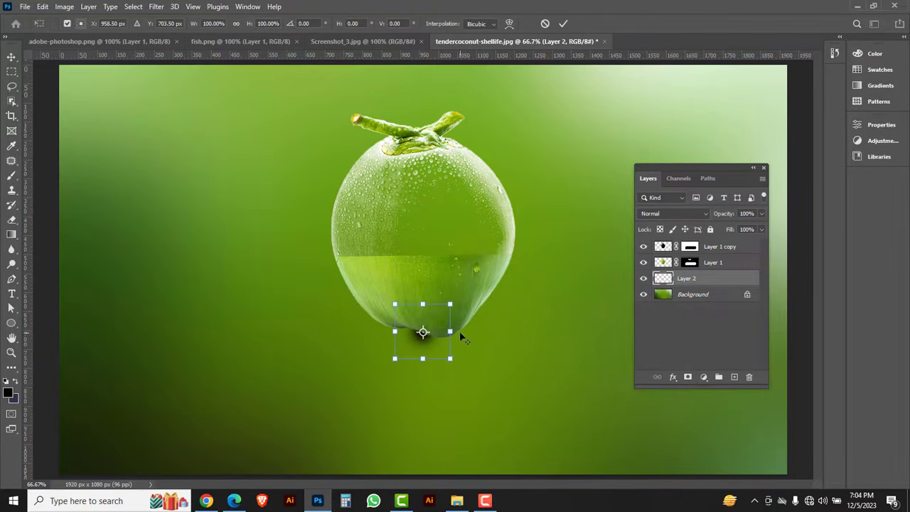
left_click_drag(450, 332, 596, 342)
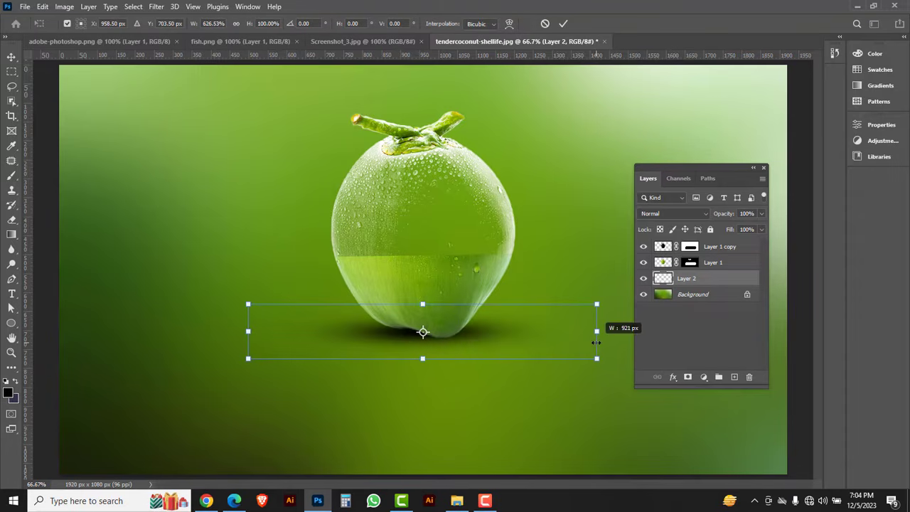
left_click_drag(423, 304, 407, 334)
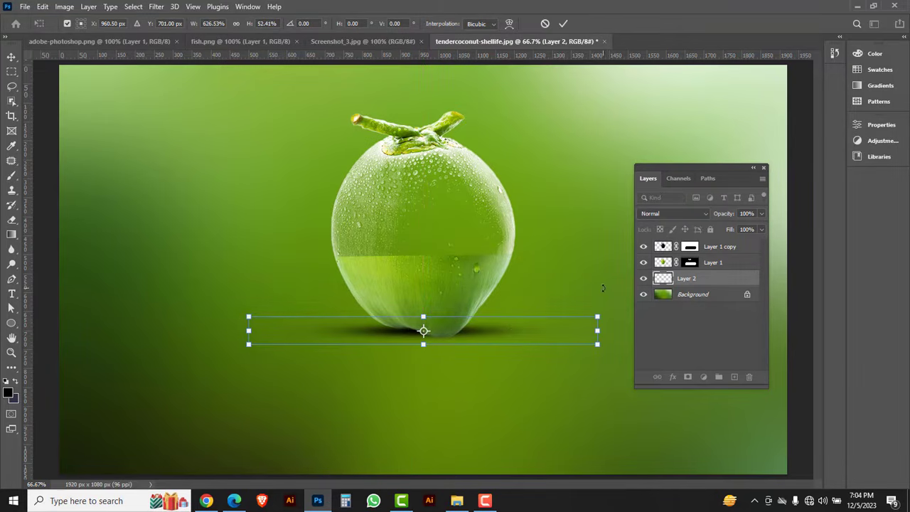
left_click_drag(607, 288, 616, 317)
left_click_drag(460, 342, 462, 342)
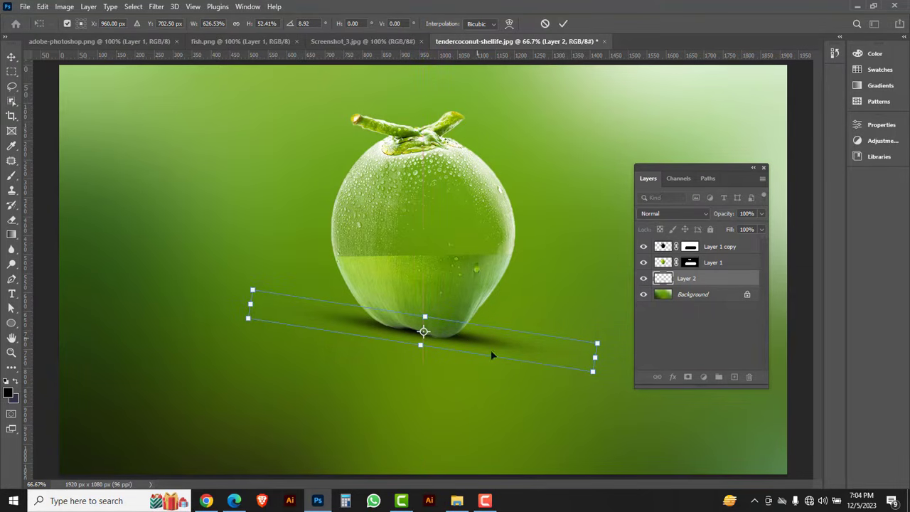
left_click_drag(592, 371, 549, 370)
key("Return")
key("b")
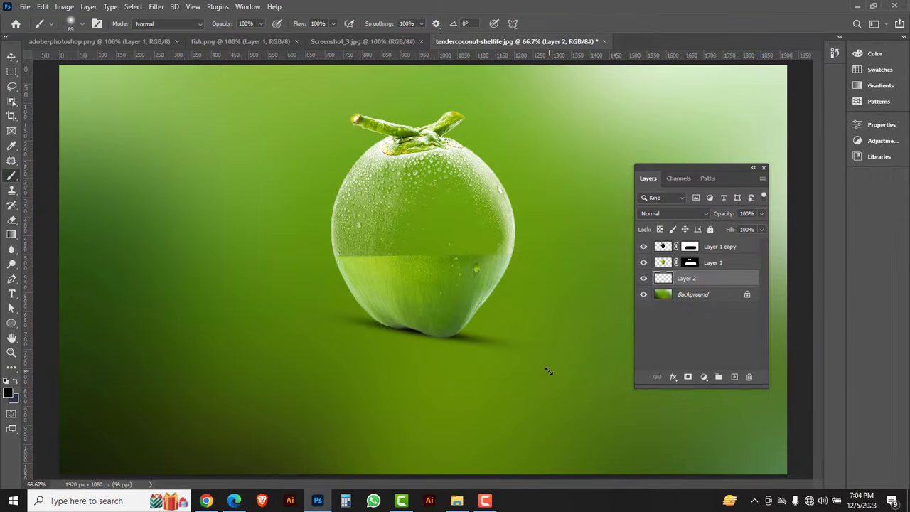
Set the shadow layer's blend mode to Multiply and its opacity to 80%.
left_click(700, 213)
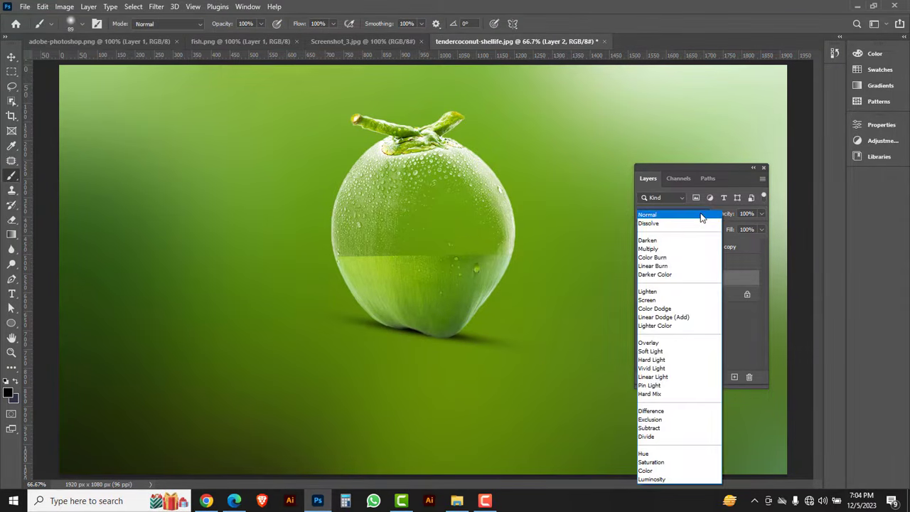
left_click(646, 250)
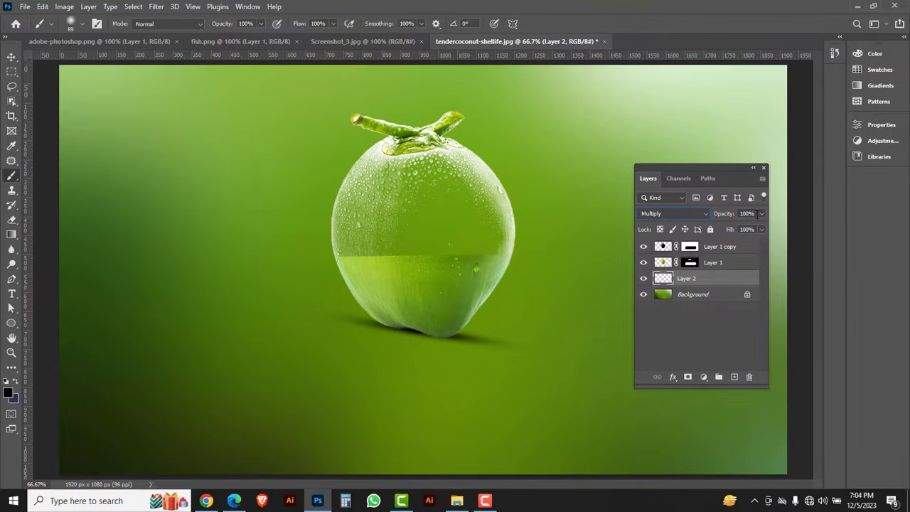
left_click(762, 215)
left_click_drag(753, 229, 751, 229)
left_click(731, 281)
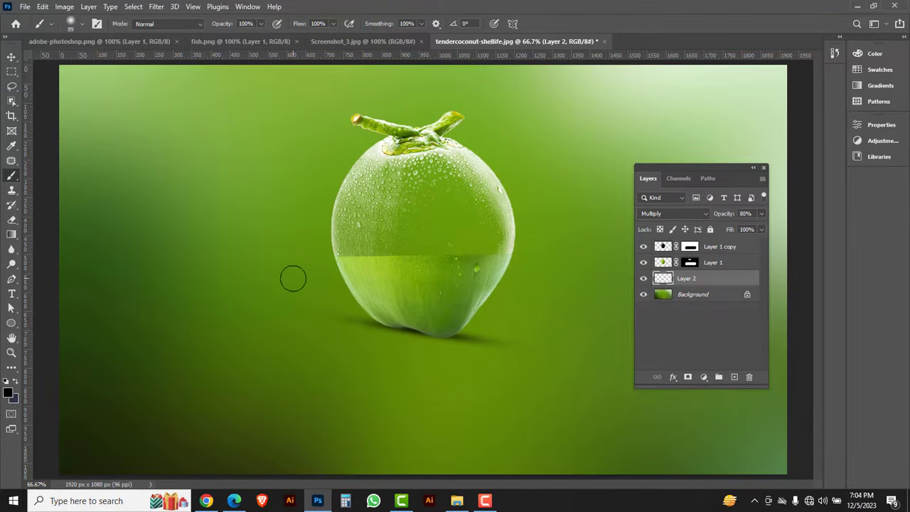
Apply a Gaussian Blur with a radius of 4.9 pixels to the shadow on Layer 2.
left_click(158, 7)
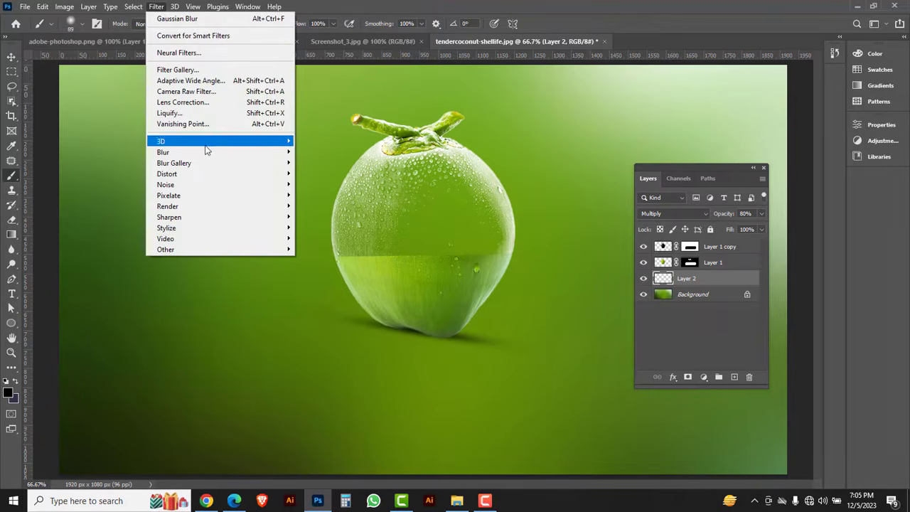
mouse_move(206, 152)
left_click(316, 195)
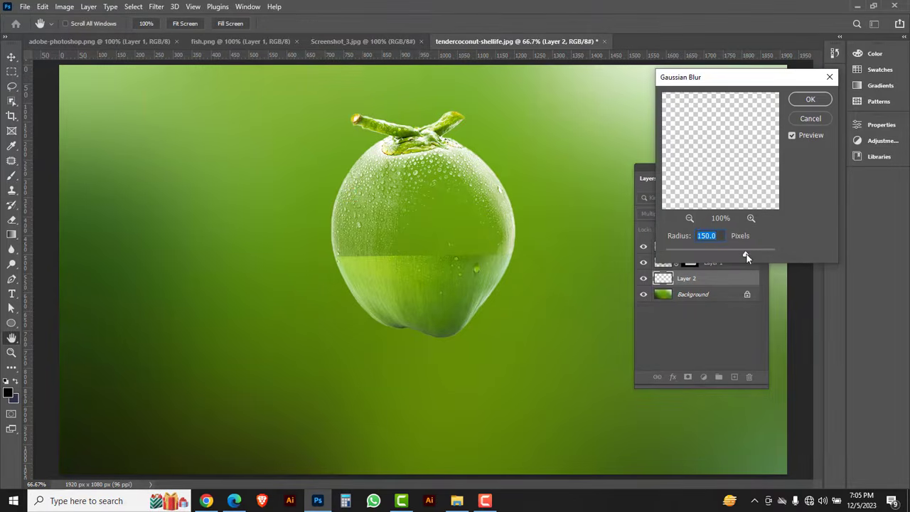
left_click_drag(748, 253, 693, 258)
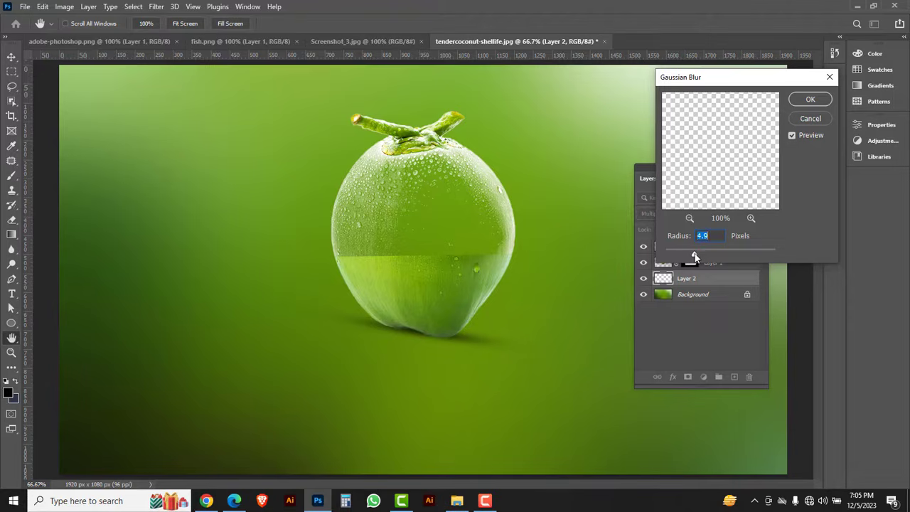
left_click(809, 101)
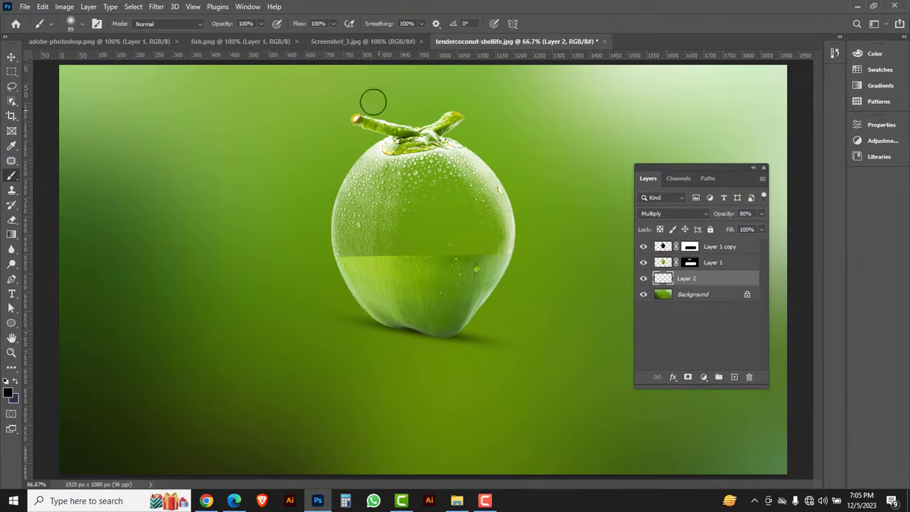
In Screenshot_3.jpg, select the white background with the Magic Wand, invert the selection and cut out the halved coconut.
left_click(351, 42)
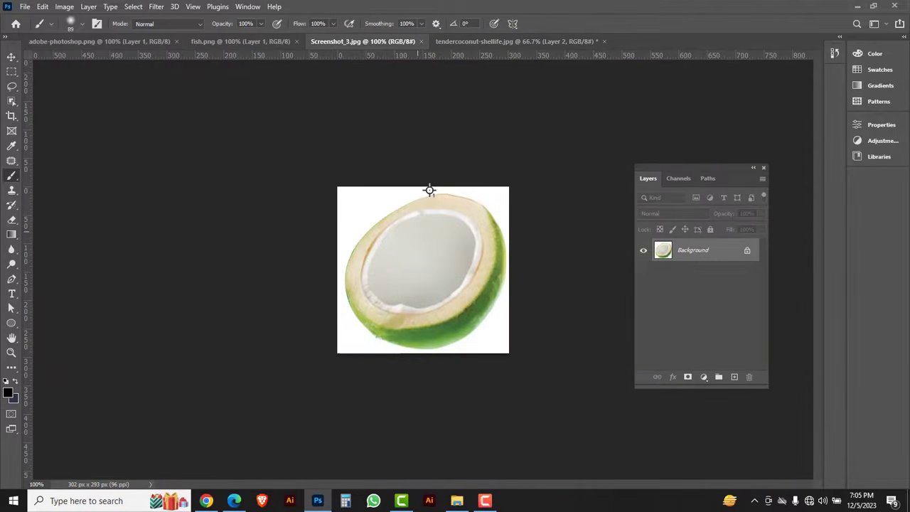
left_click(11, 57)
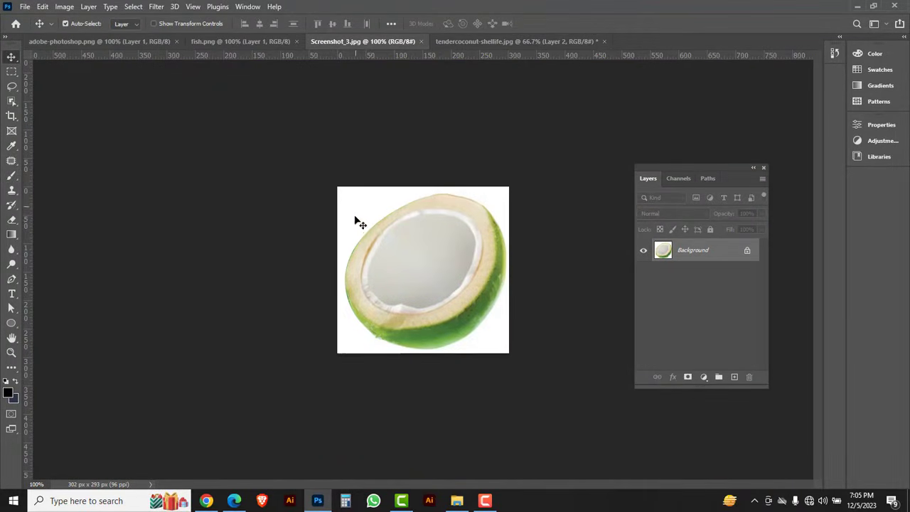
left_click(11, 103)
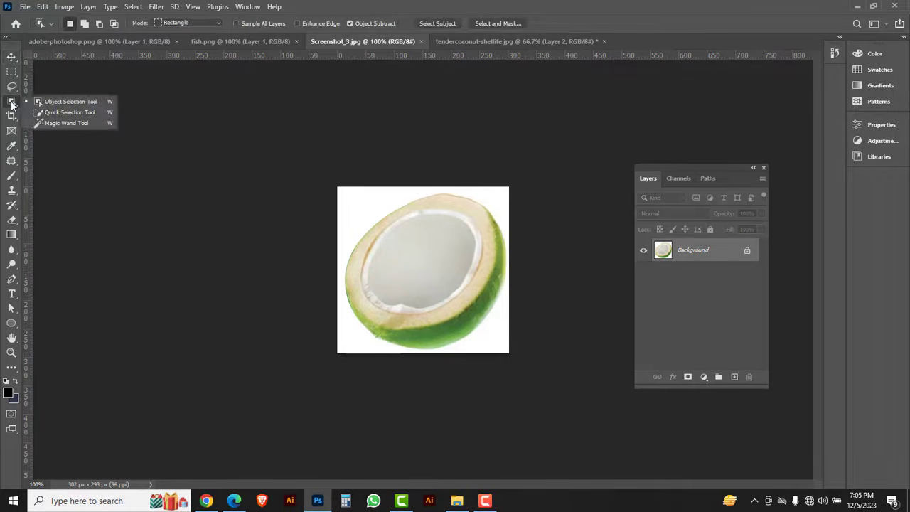
left_click(71, 123)
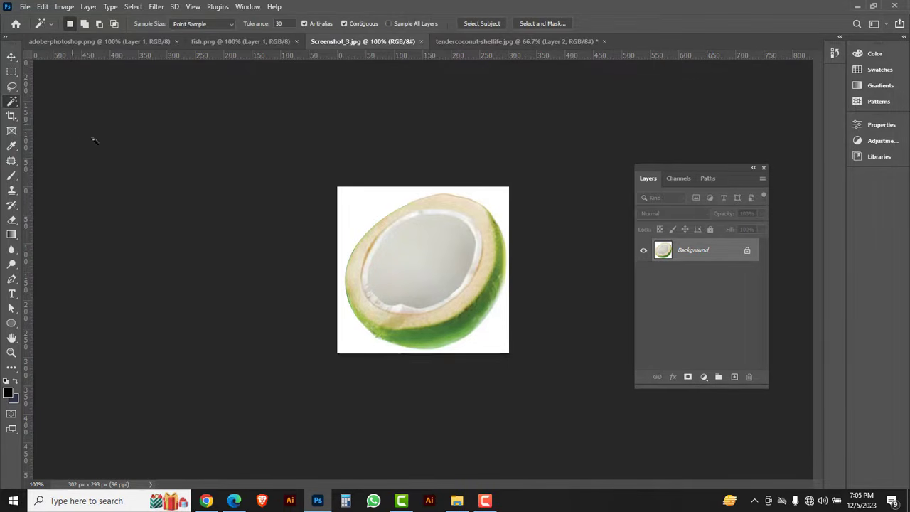
left_click(357, 216)
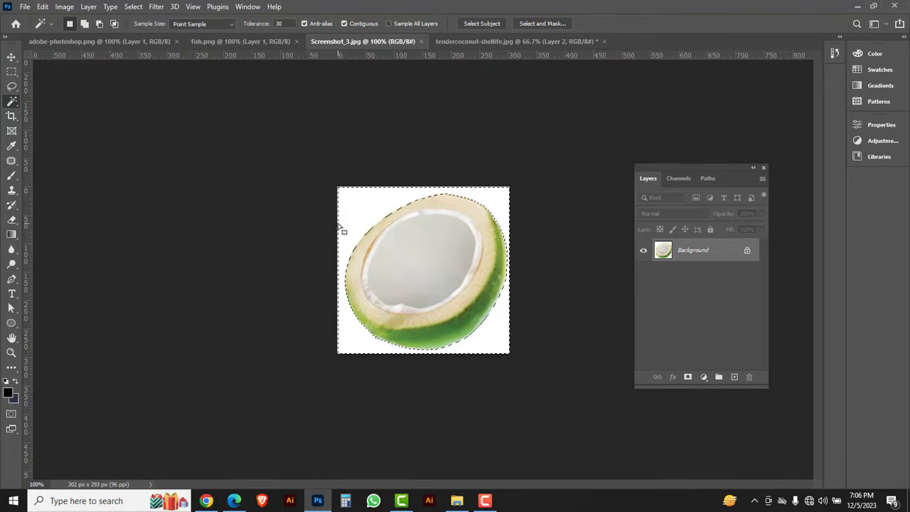
left_click(133, 9)
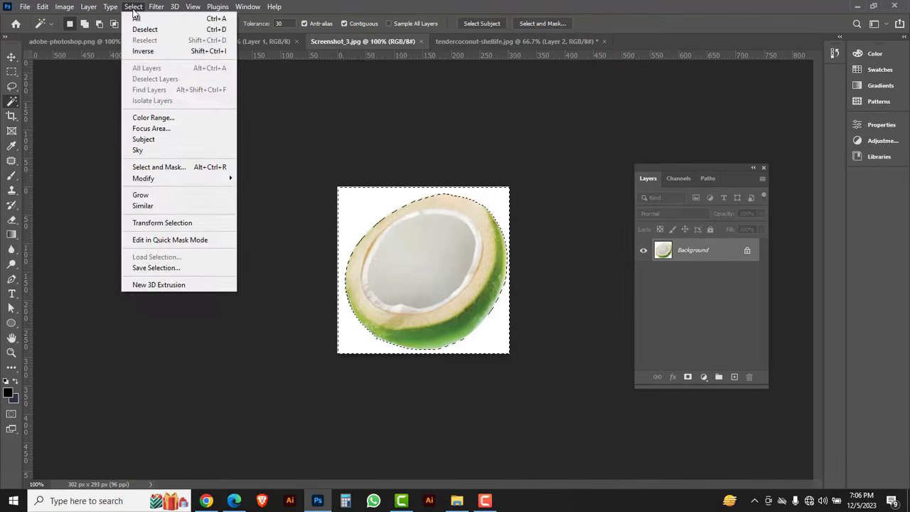
left_click(142, 51)
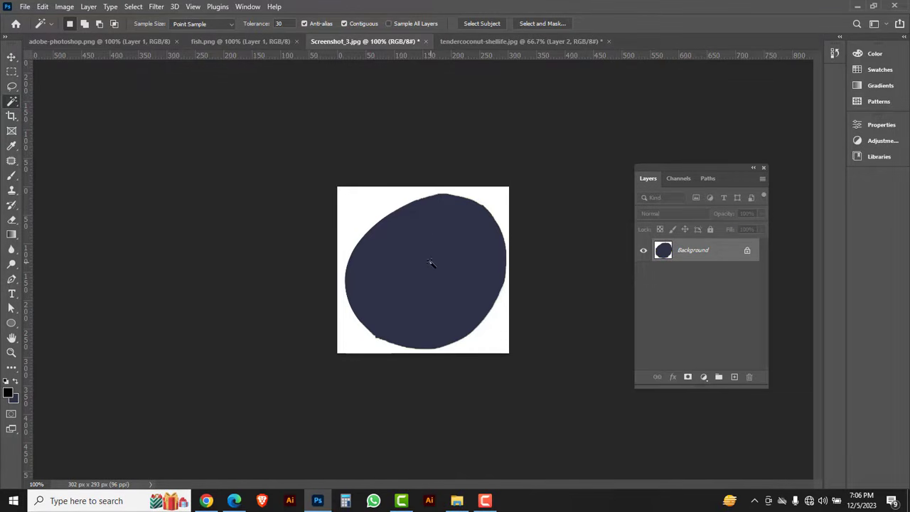
Close Screenshot_3.jpg without saving and paste the halved coconut above Layer 2 in tendercoconut-shellife.jpg.
left_click(425, 41)
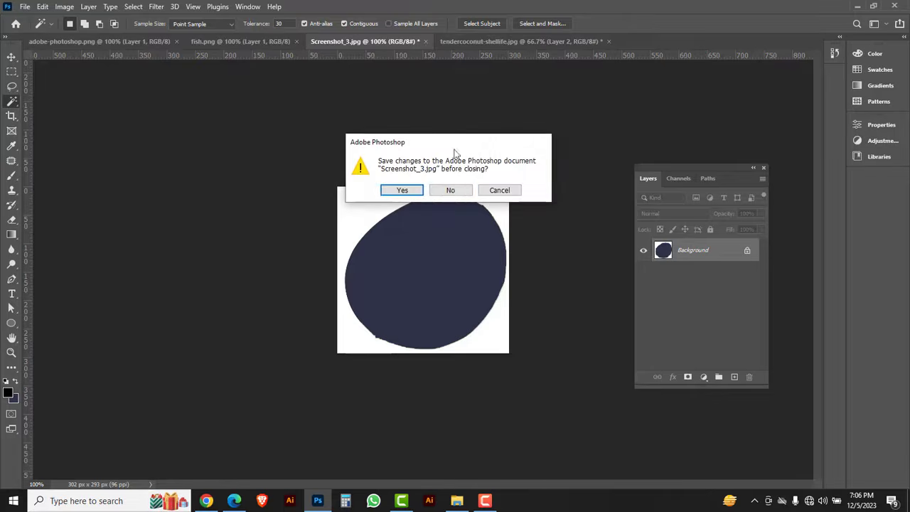
left_click(452, 189)
key("ctrl+v")
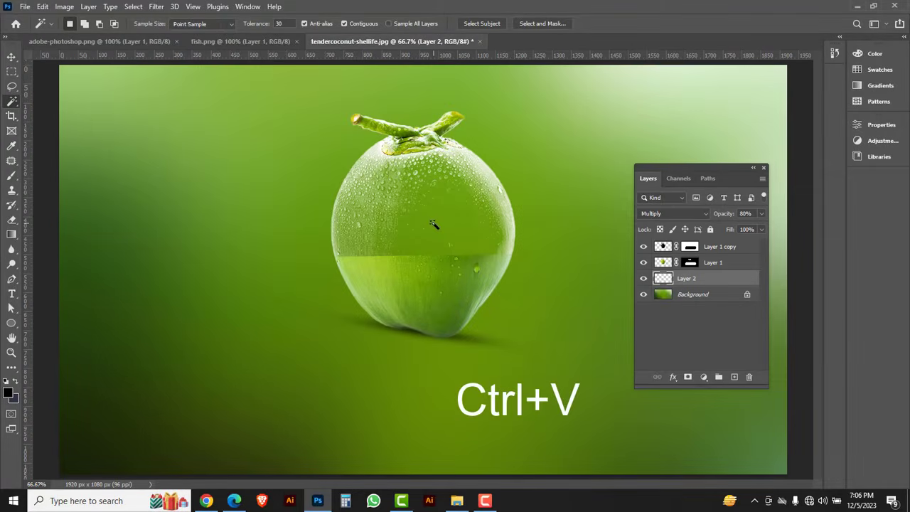
Scale the pasted halved coconut to about 192% and use Distort to flatten it to about 39% height at the green fill line.
key("ctrl+t")
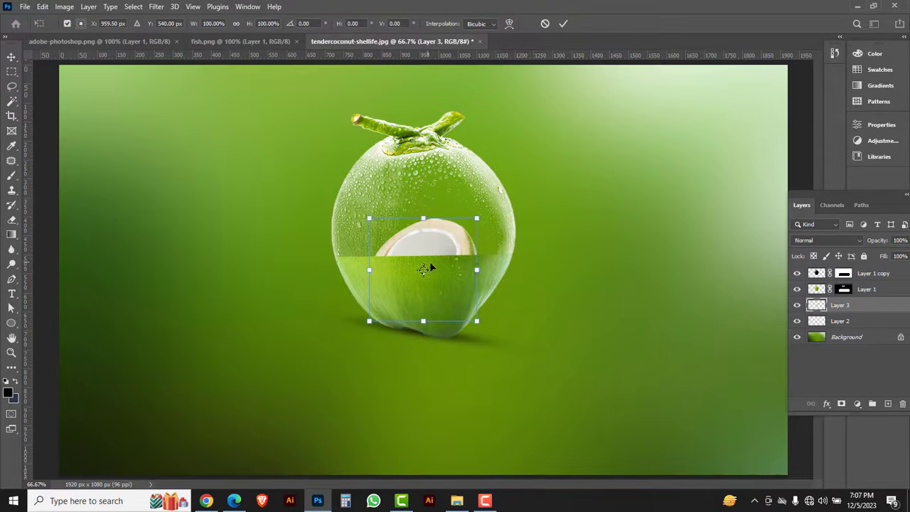
left_click_drag(477, 323, 457, 267)
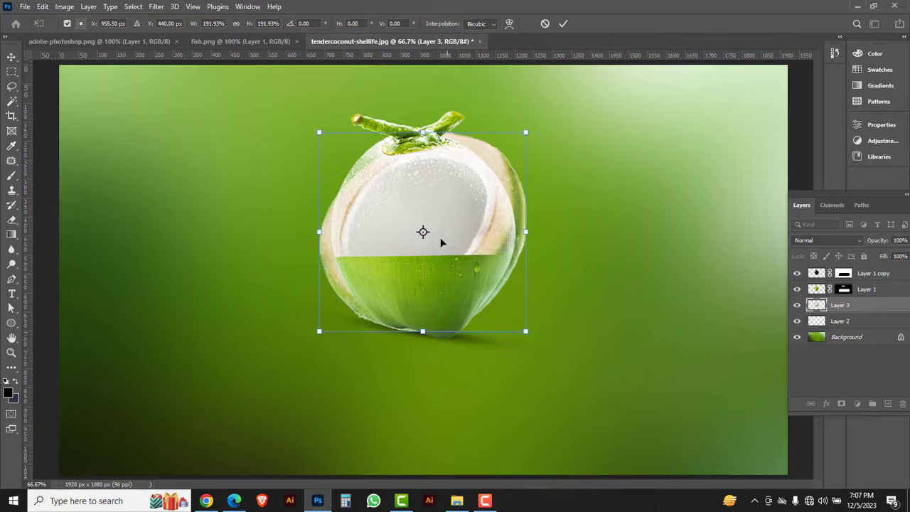
right_click(430, 204)
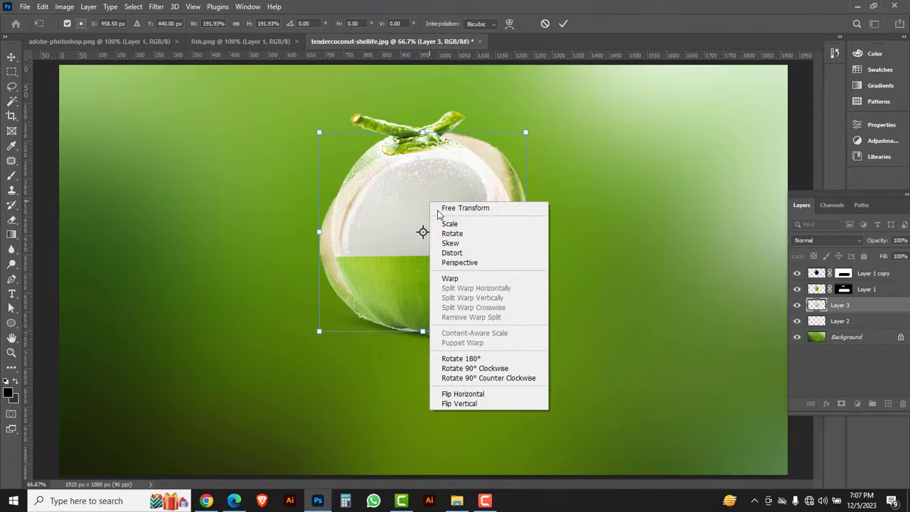
left_click(455, 253)
left_click_drag(423, 332, 425, 264)
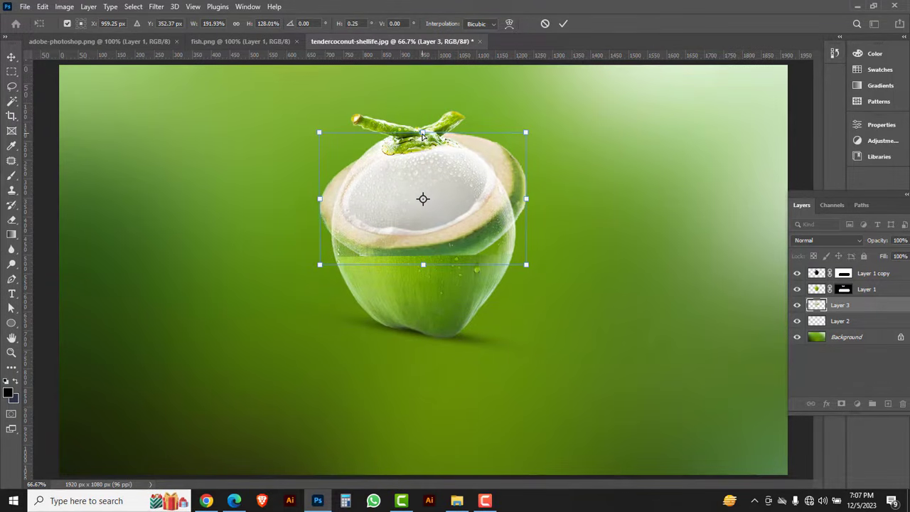
left_click_drag(423, 135, 431, 229)
Narrow the halved coconut to about 170% width and distort it to about 32% height to level it with the green fill line.
left_click(444, 242, "ctrl")
left_click(444, 243, "ctrl")
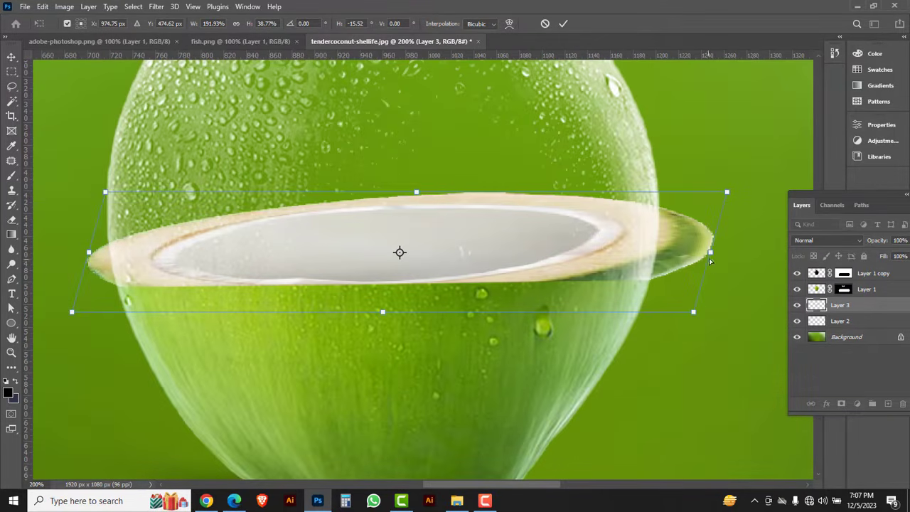
left_click_drag(711, 254, 667, 253)
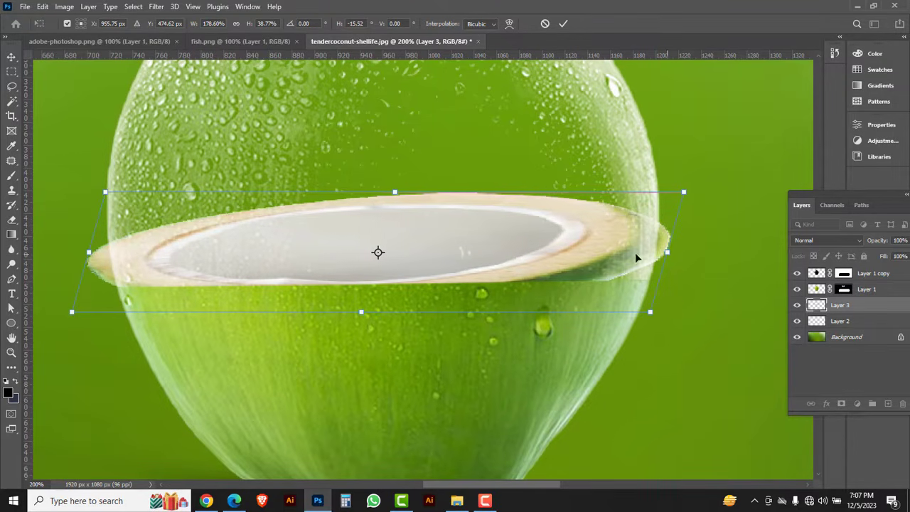
left_click_drag(91, 256, 117, 254)
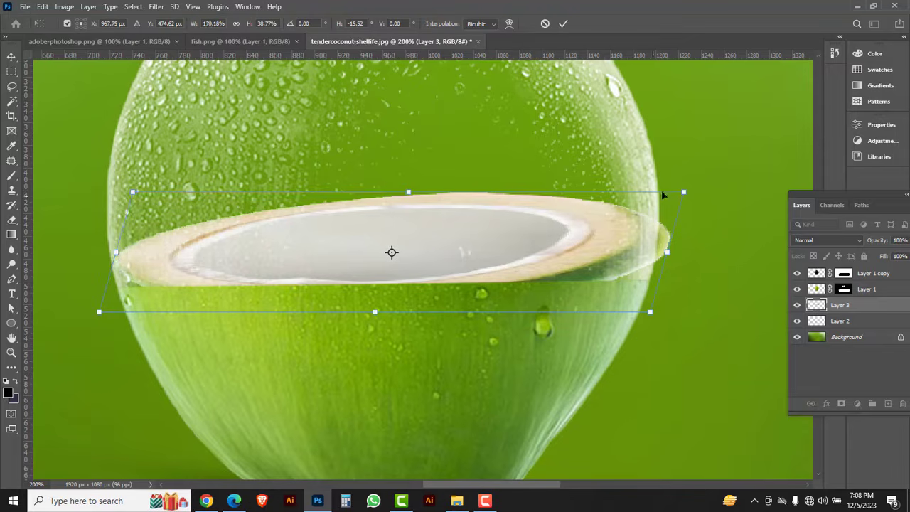
left_click_drag(684, 194, 675, 234)
left_click_drag(376, 313, 376, 293)
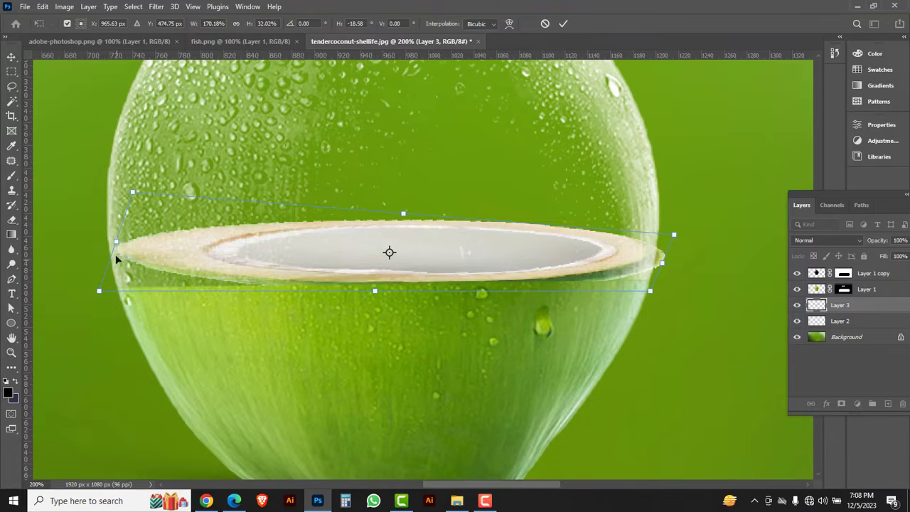
Warp both ends and the lower edge of the halved coconut to fit the glass outline and the green fill line, and apply the transform.
right_click(164, 240)
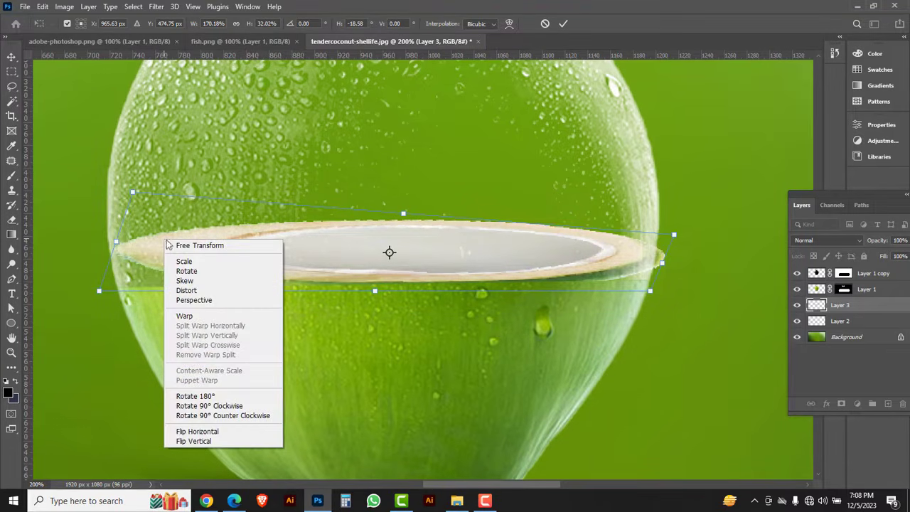
left_click(184, 315)
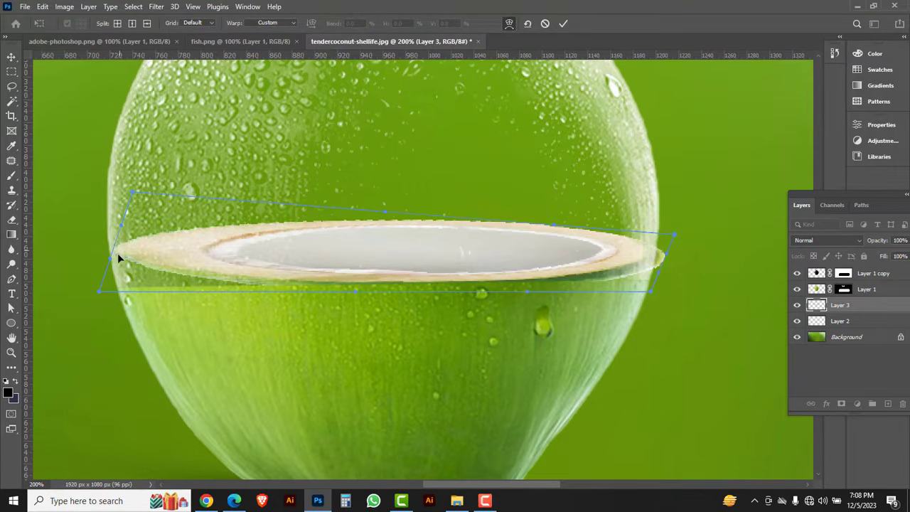
left_click_drag(119, 257, 118, 282)
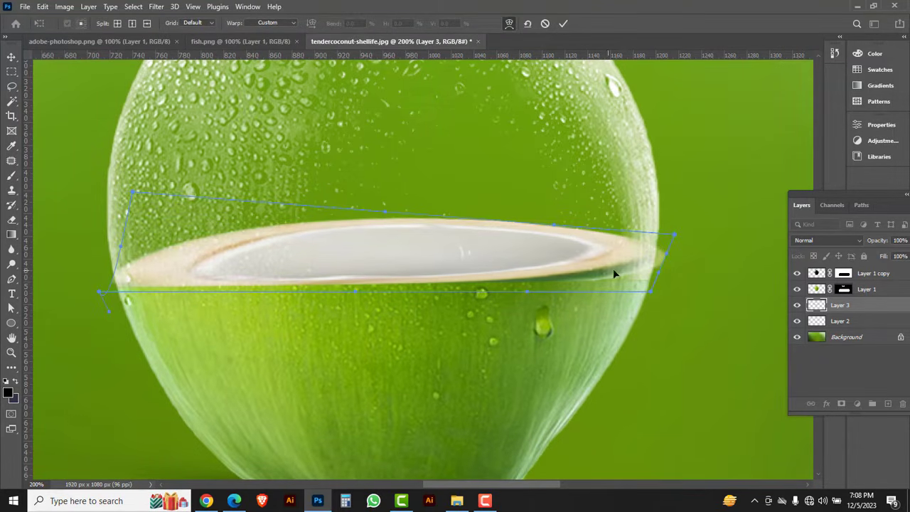
left_click_drag(667, 257, 635, 278)
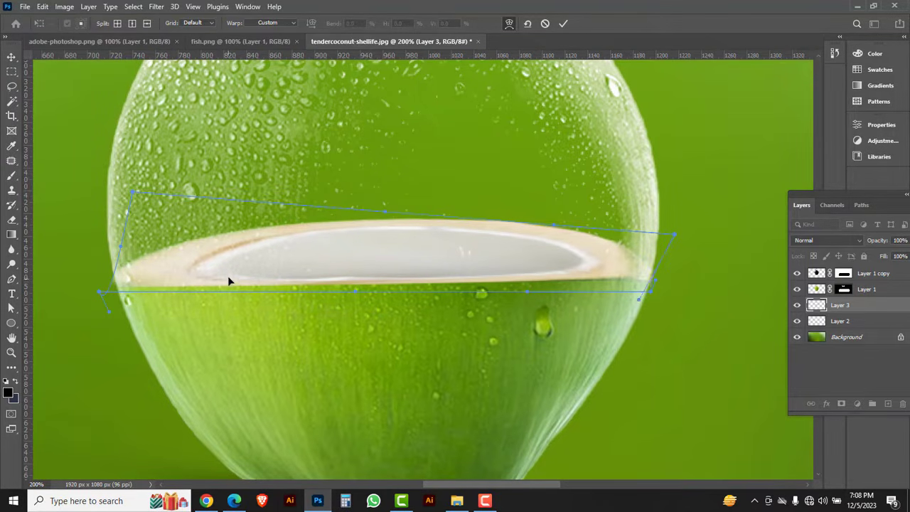
left_click(371, 252, "ctrl+alt")
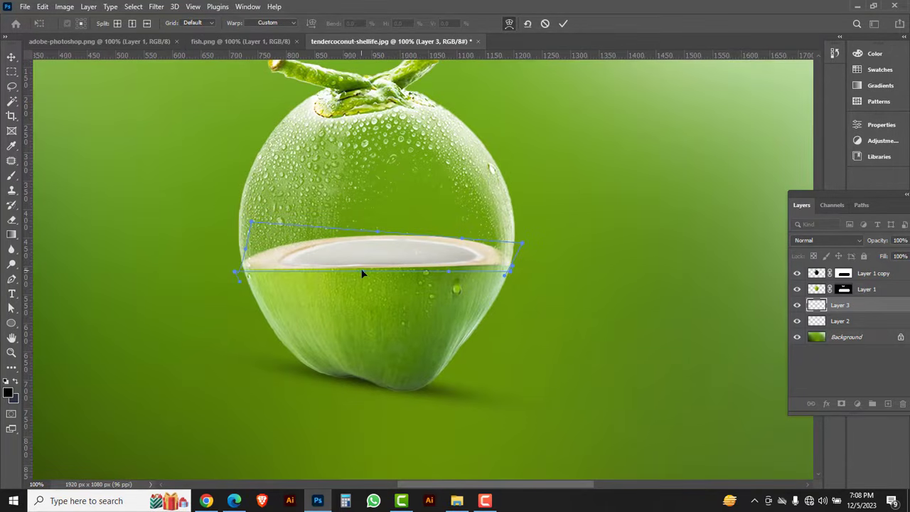
left_click_drag(362, 273, 360, 269)
left_click_drag(448, 272, 446, 276)
key("Return")
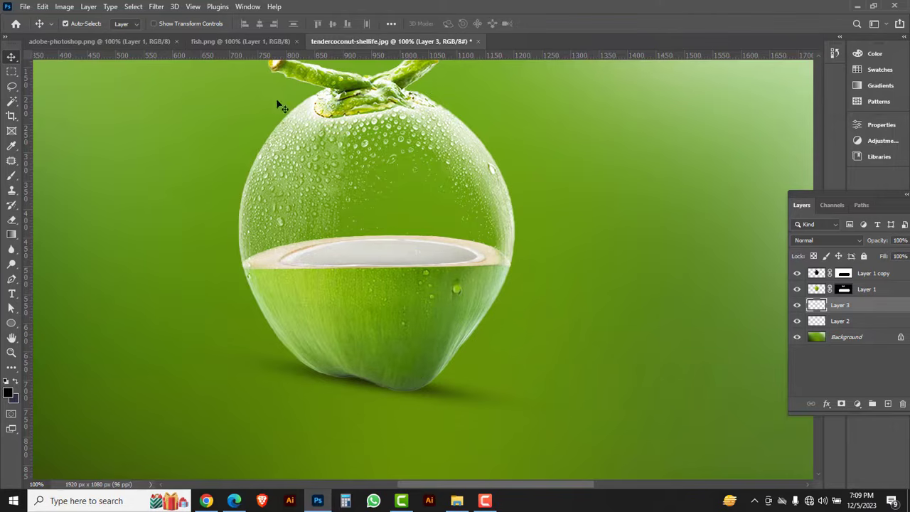
Copy the goldfish layer from fish.png into tendercoconut-shellife.jpg above Layer 3, over the coconut.
left_click(229, 43)
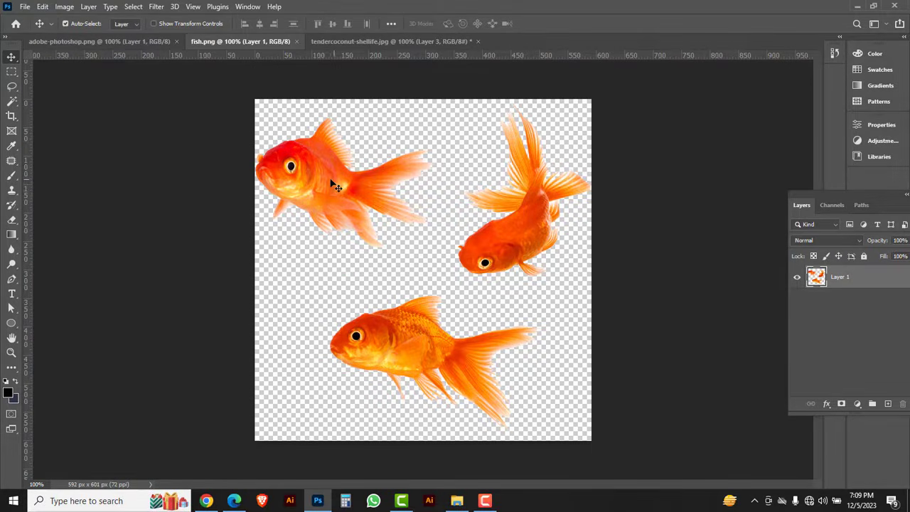
left_click_drag(330, 183, 363, 200)
left_click(335, 42)
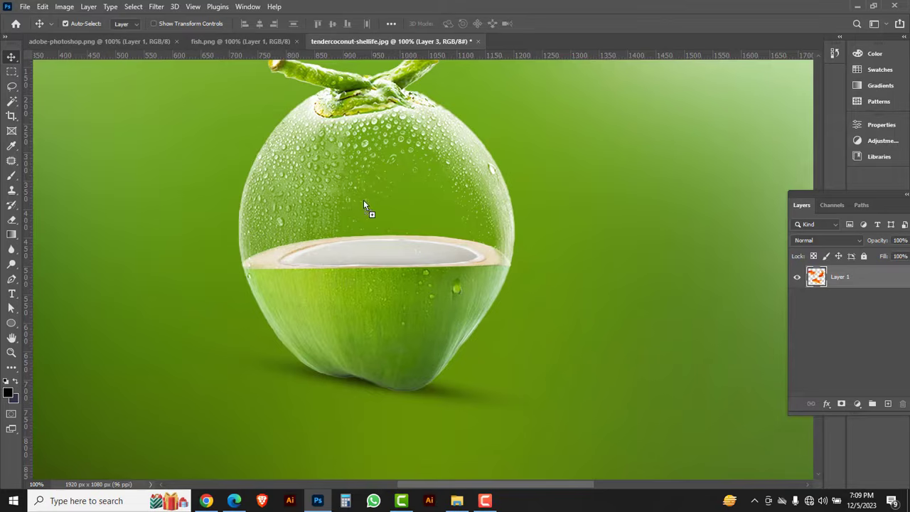
Scale the goldfish to about 55% and position them so that two fish float in the transparent upper half of the coconut.
key("ctrl+t")
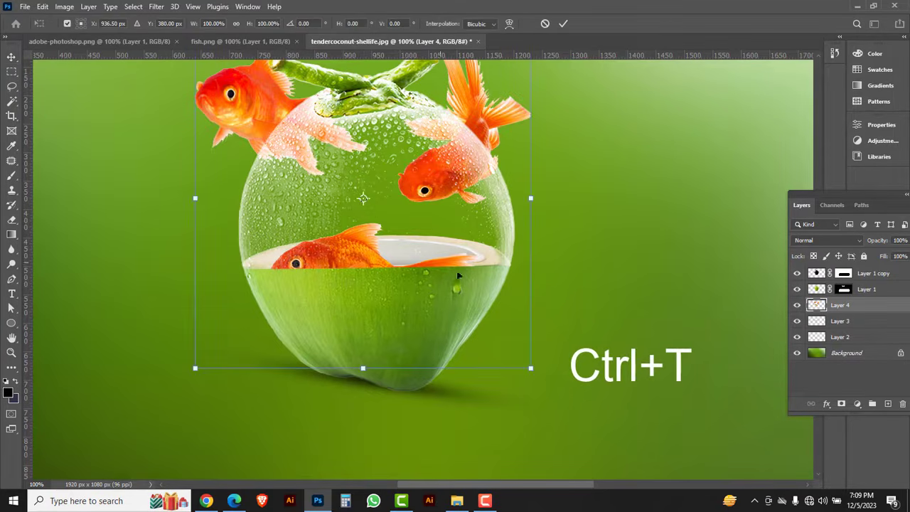
left_click_drag(532, 369, 431, 268)
left_click_drag(390, 196, 400, 241)
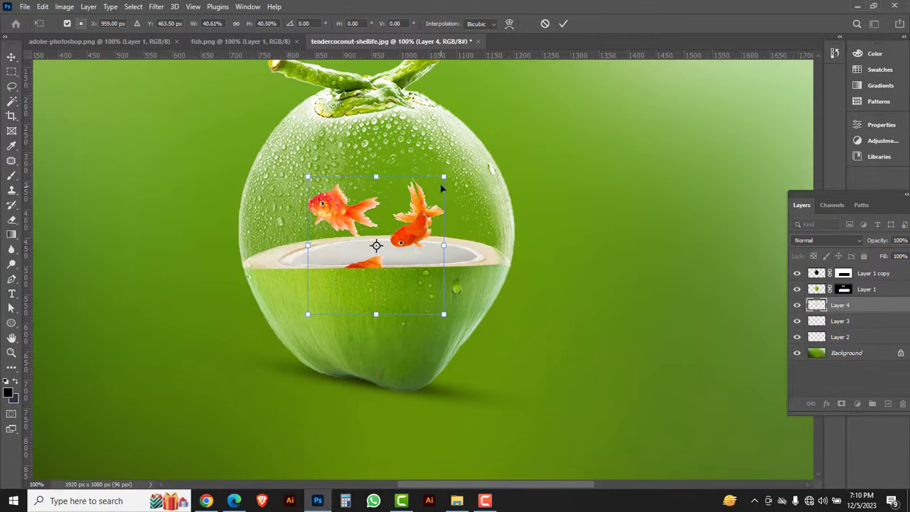
left_click_drag(444, 174, 467, 151)
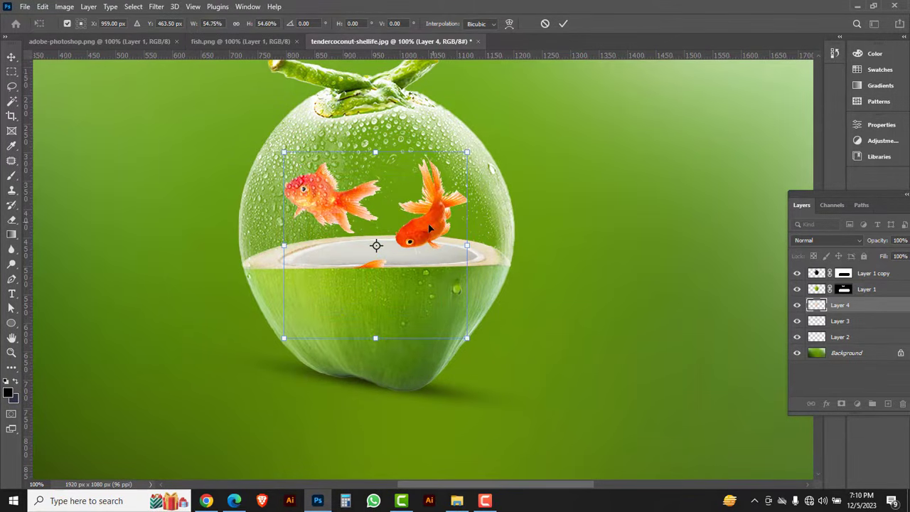
left_click_drag(431, 226, 430, 234)
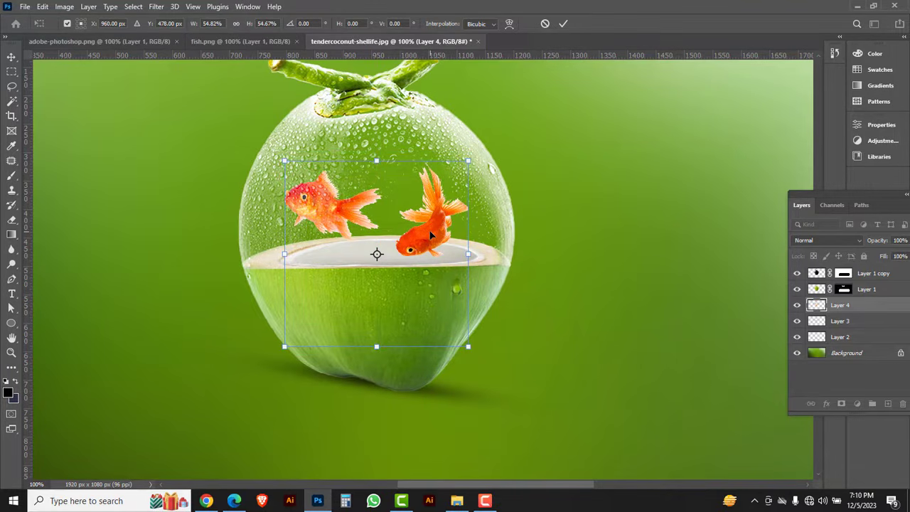
key("Return")
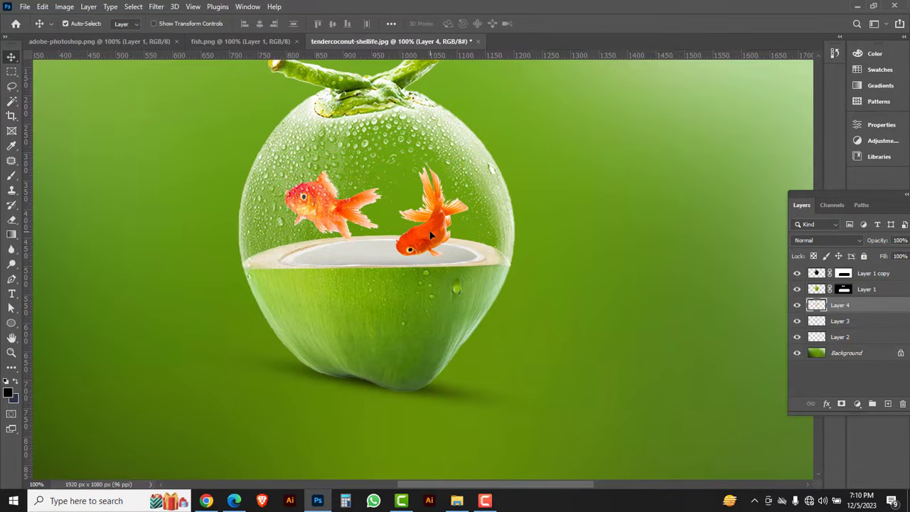
Copy the Ps logo from adobe-photoshop.png into the upper-left area of tendercoconut-shellife.jpg and scale it to about 73%.
key("ctrl+minus")
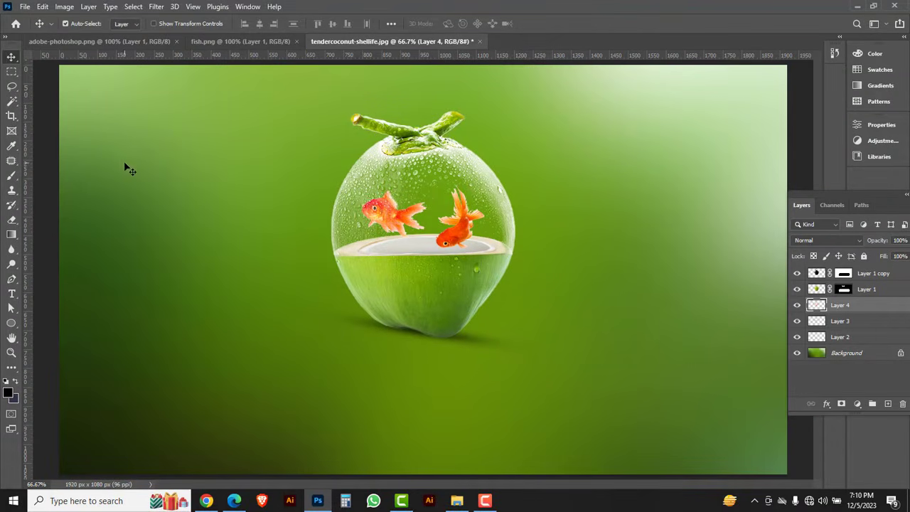
left_click(75, 41)
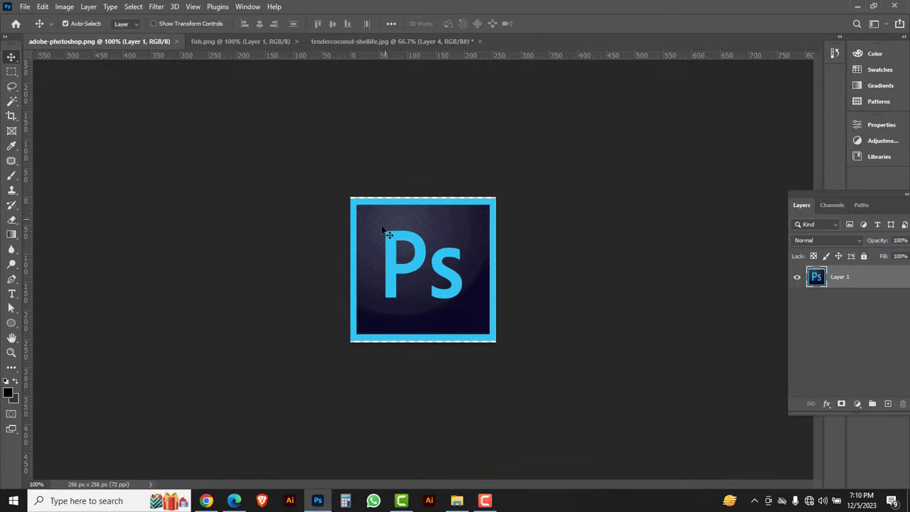
left_click_drag(396, 258, 337, 46)
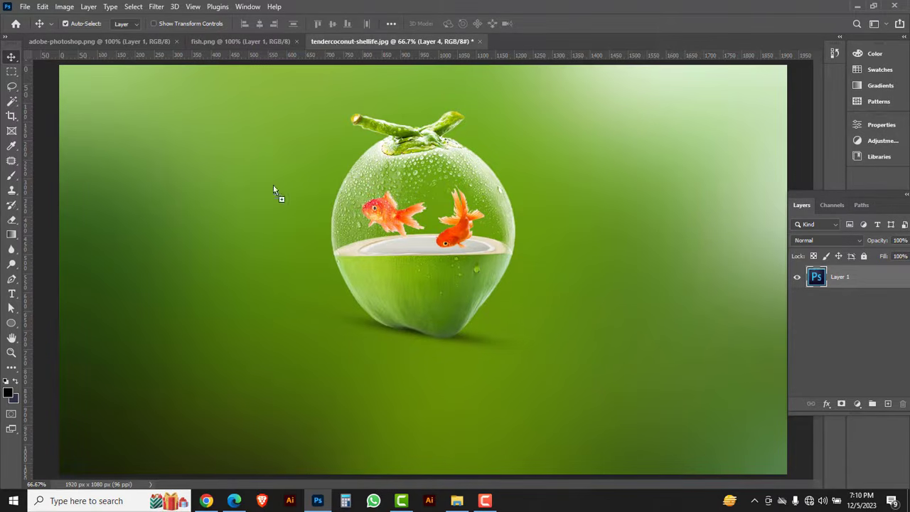
left_click_drag(165, 171, 165, 171)
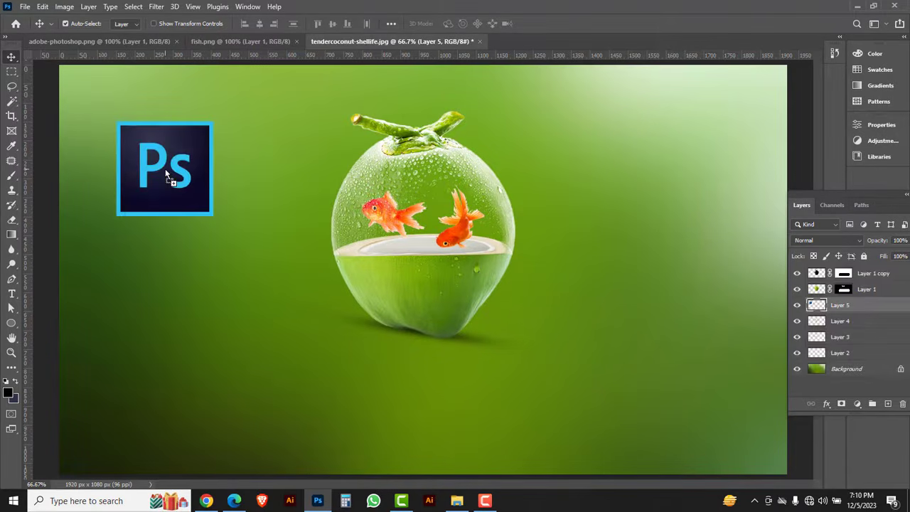
key("ctrl+t")
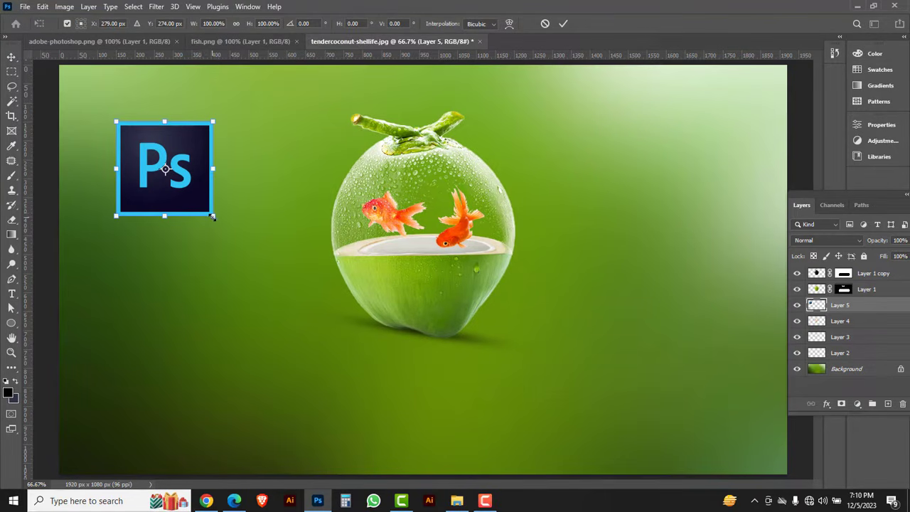
left_click_drag(212, 216, 165, 168)
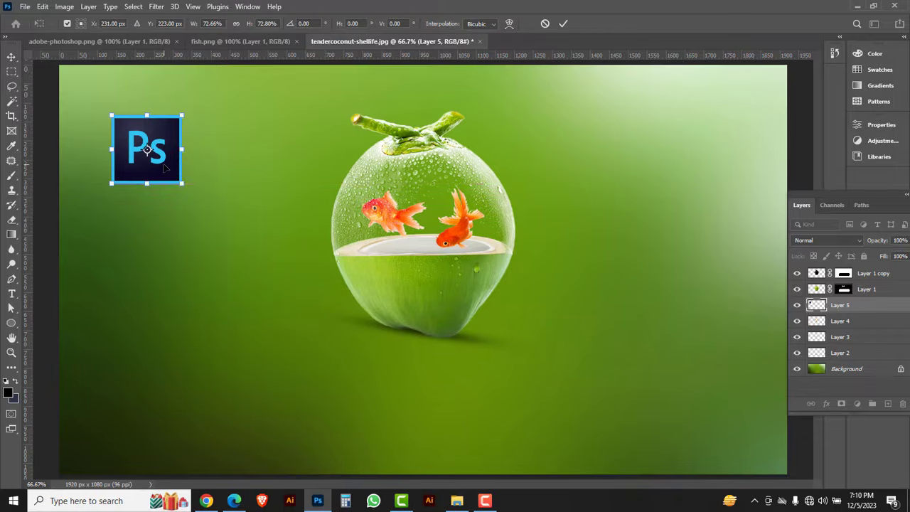
key("Return")
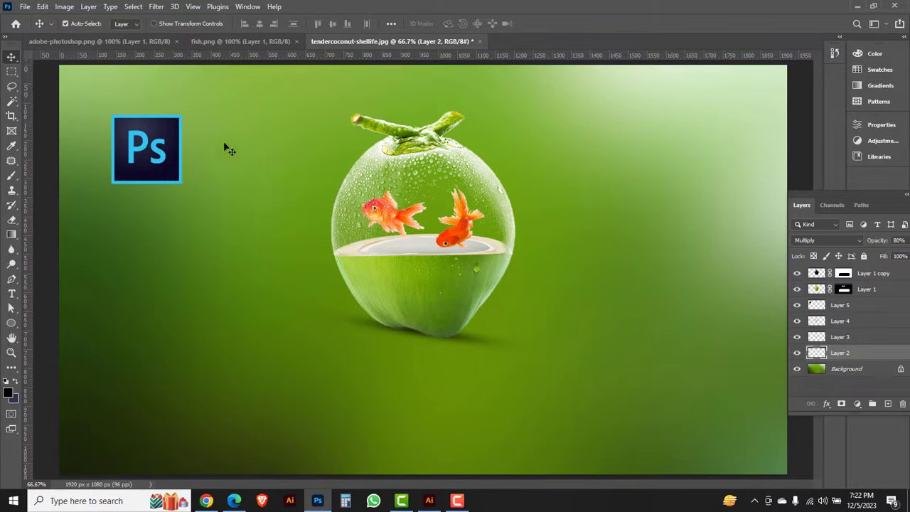
Open the water image from the transparent effect folder and copy its splash onto the coconut in tendercoconut-shellife.jpg, above Layer 2.
left_click(26, 8)
left_click(37, 30)
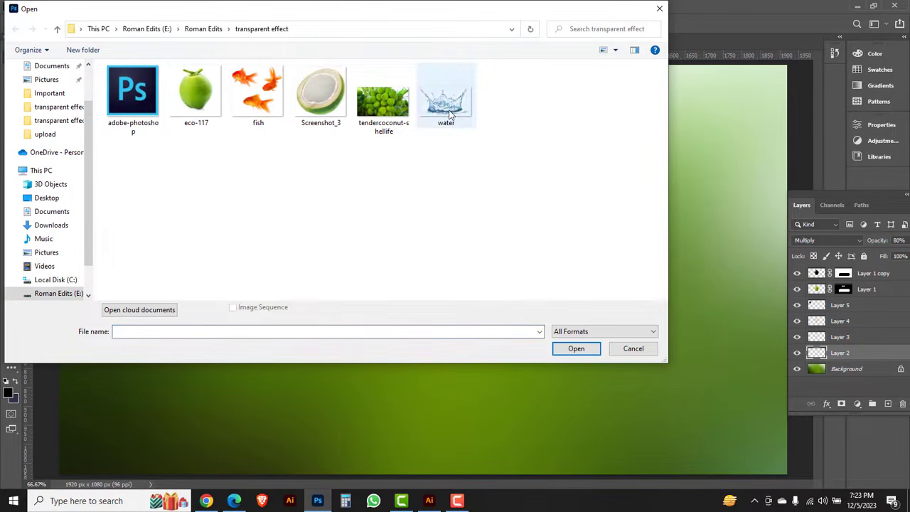
left_click(450, 116)
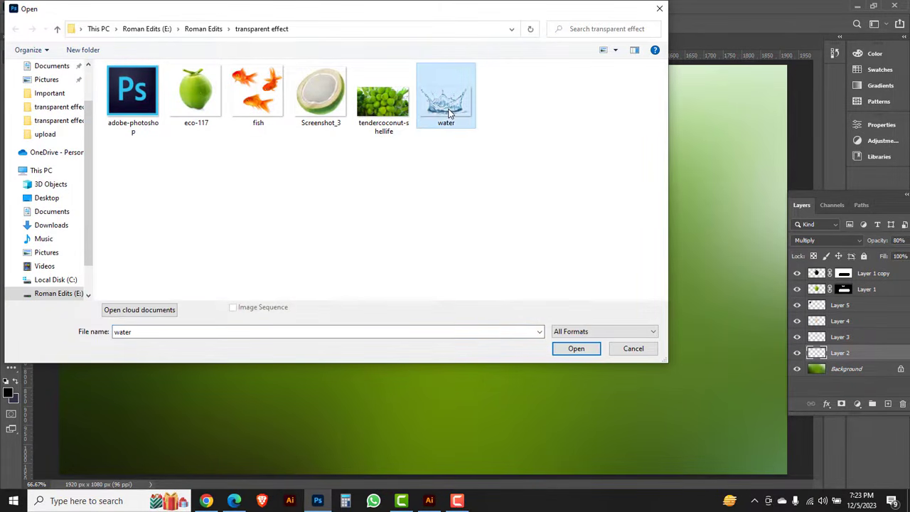
left_click(575, 349)
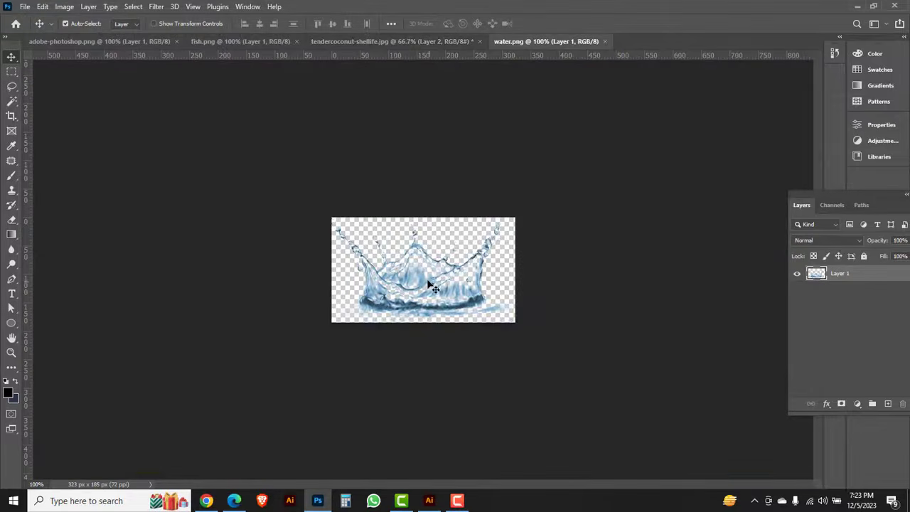
left_click_drag(413, 274, 335, 45)
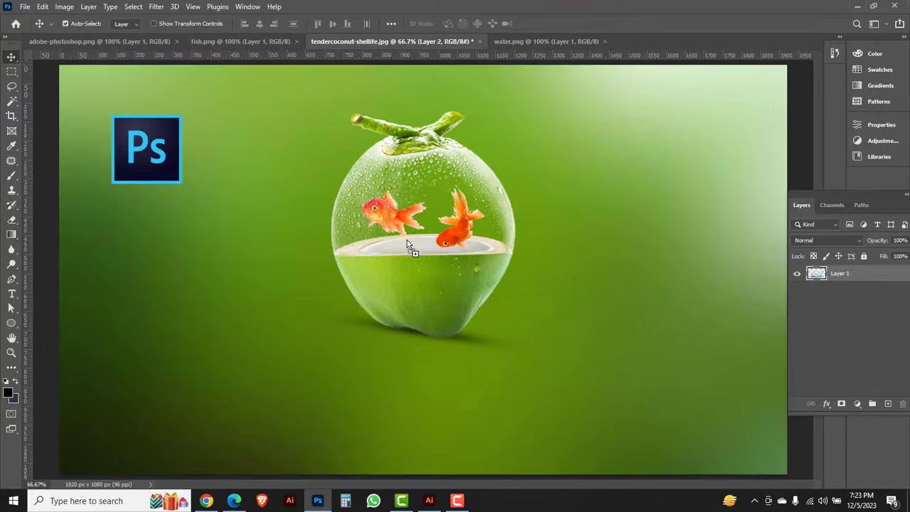
left_click_drag(408, 244, 407, 243)
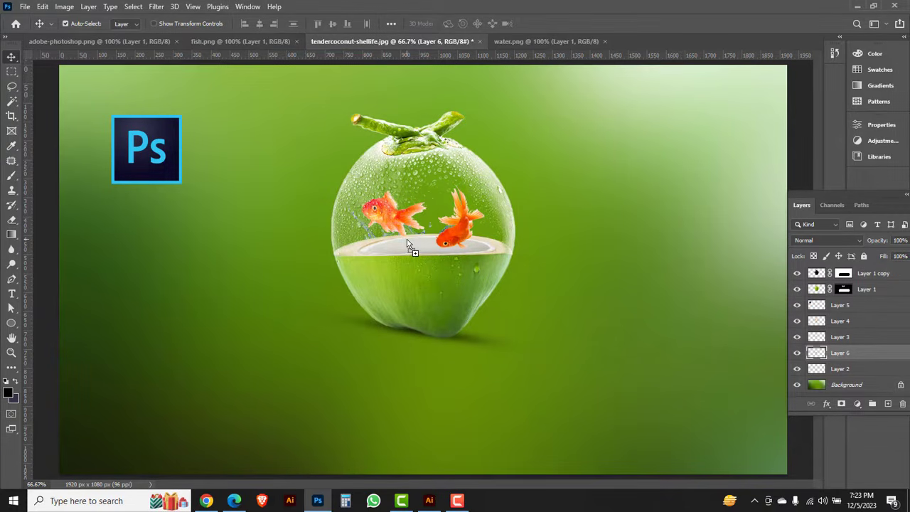
Scale the water splash to about 156%, position it behind the coconut rim and set its blend mode to Screen.
key("ctrl+t")
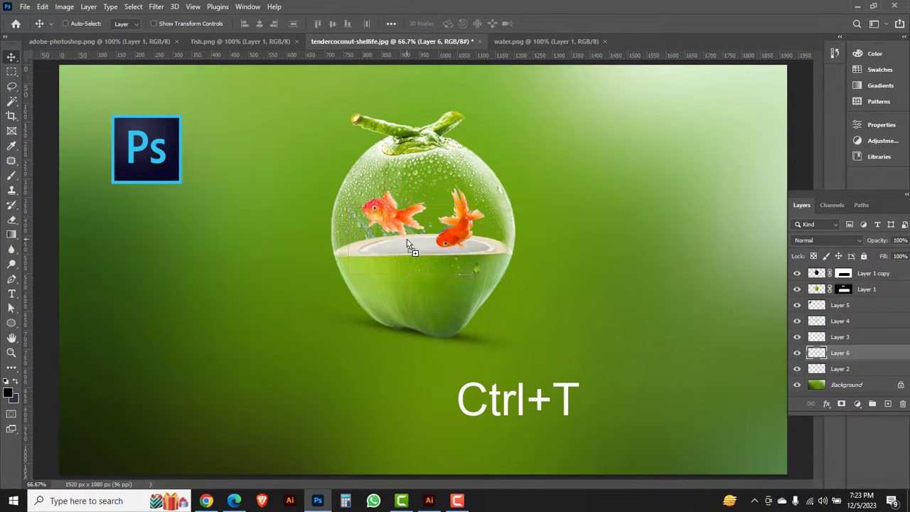
left_click_drag(470, 276, 515, 281)
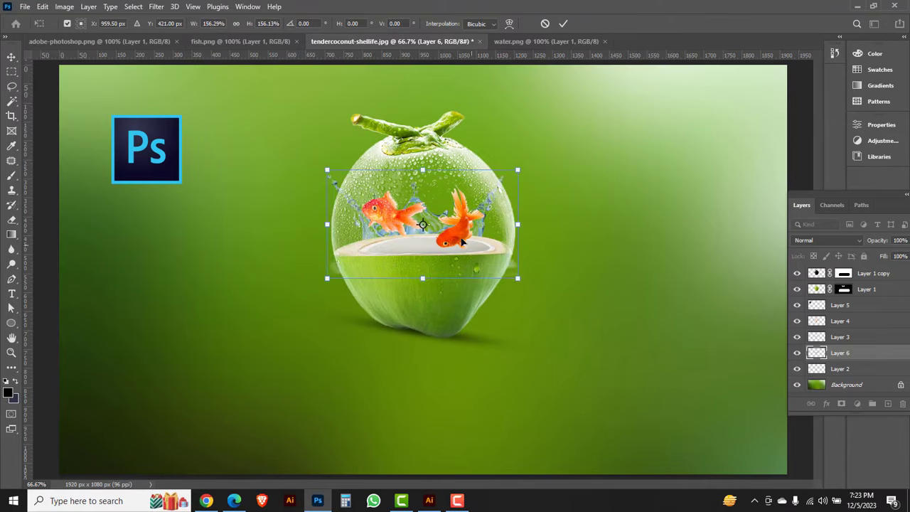
left_click_drag(459, 233, 459, 243)
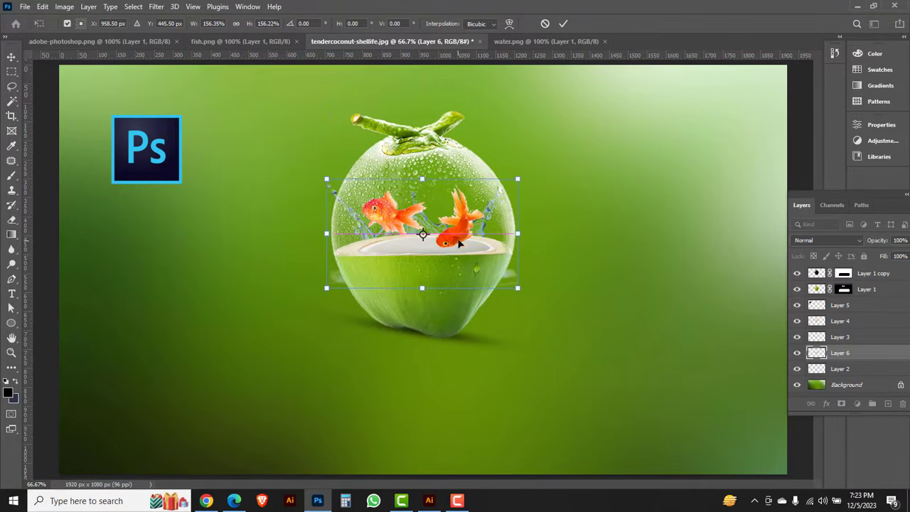
key("Return")
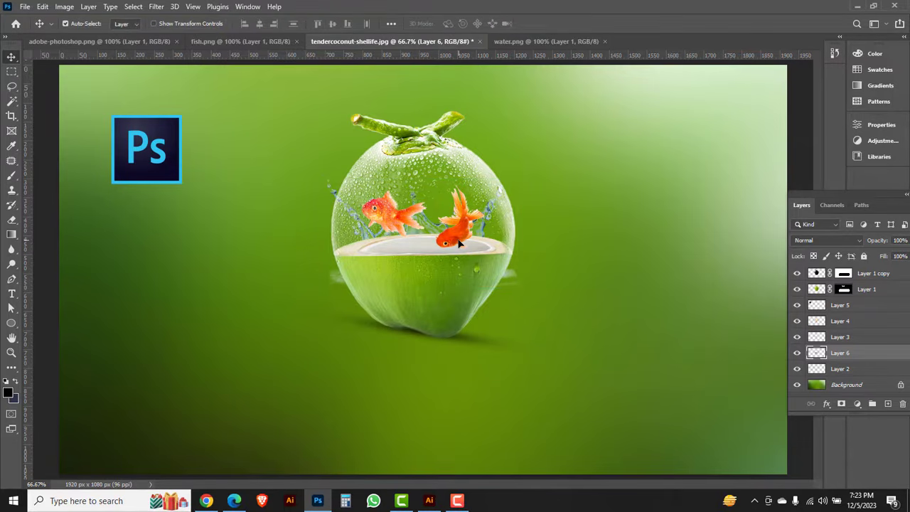
left_click(856, 240)
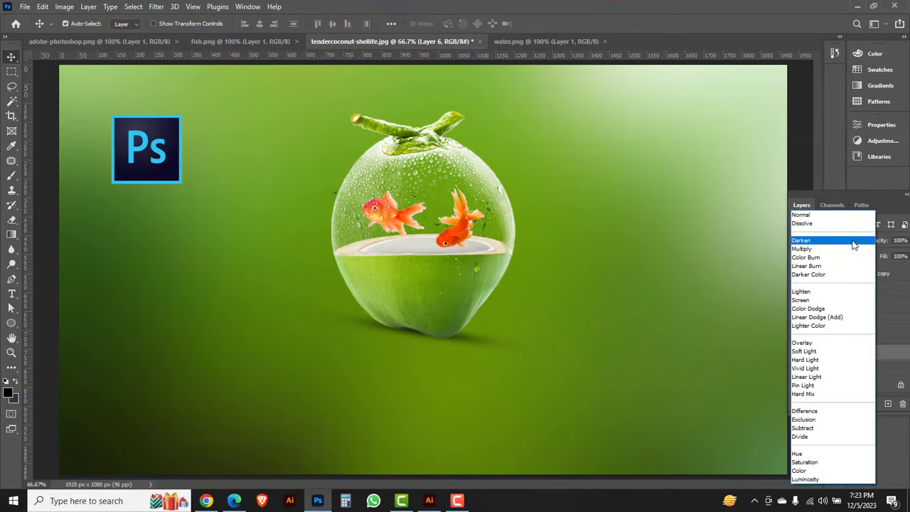
left_click(802, 301)
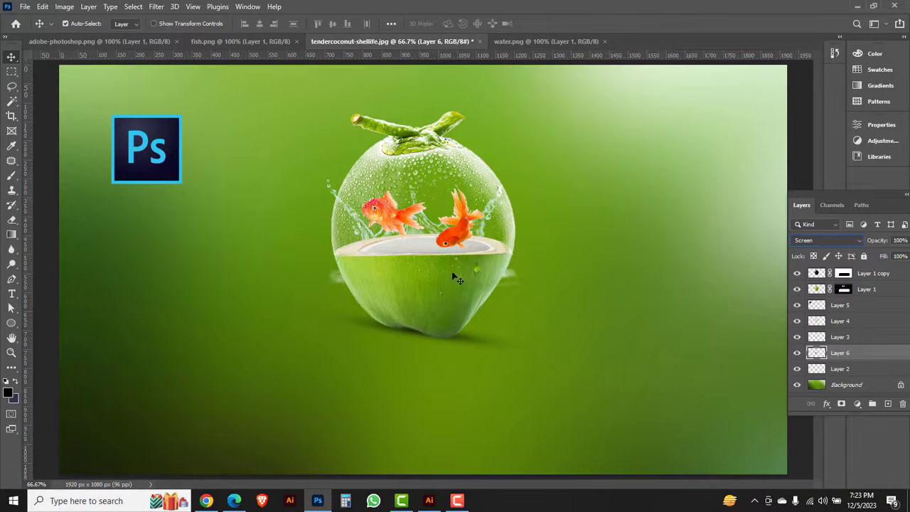
Erase the stray water remnants on both sides of the coconut's lower half on Layer 6 with the 250 px soft Eraser.
left_click(411, 273, "ctrl")
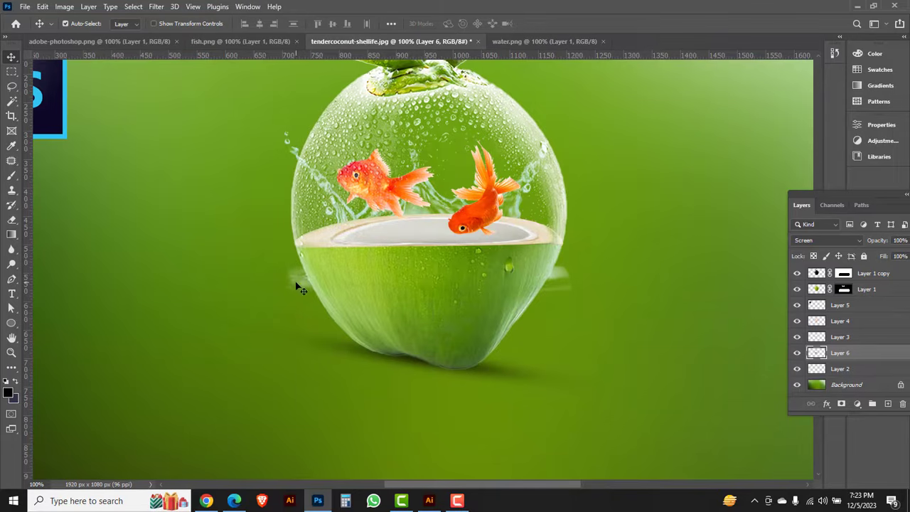
left_click_drag(11, 220, 51, 227)
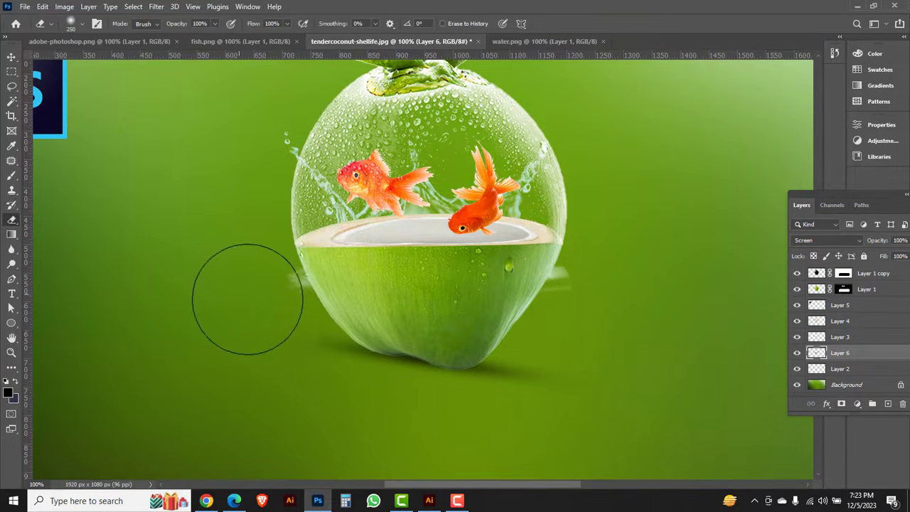
mouse_move(252, 290)
left_mouse_down()
mouse_move(310, 351)
mouse_move(266, 297)
mouse_move(298, 354)
mouse_move(275, 316)
left_mouse_up()
mouse_move(523, 355)
left_mouse_down()
mouse_move(631, 326)
mouse_move(572, 312)
mouse_move(633, 284)
mouse_move(568, 336)
left_mouse_up()
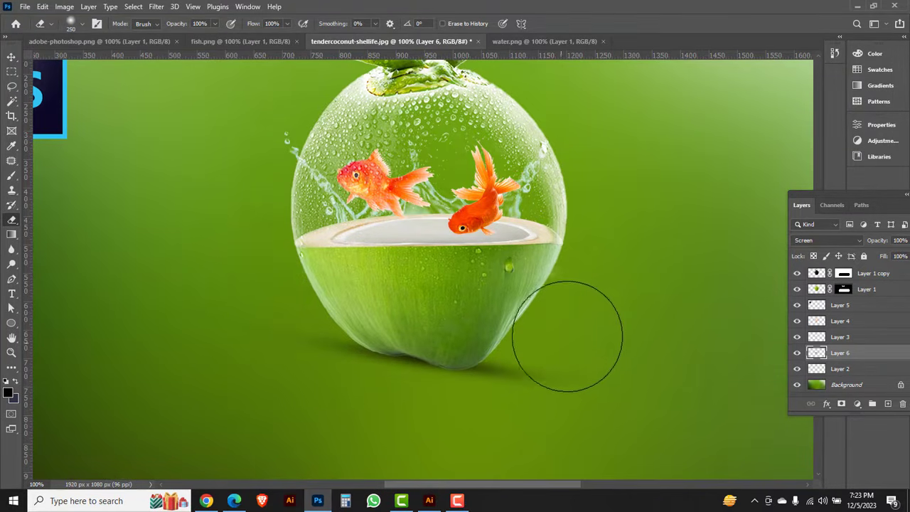
left_click(492, 288, "alt")
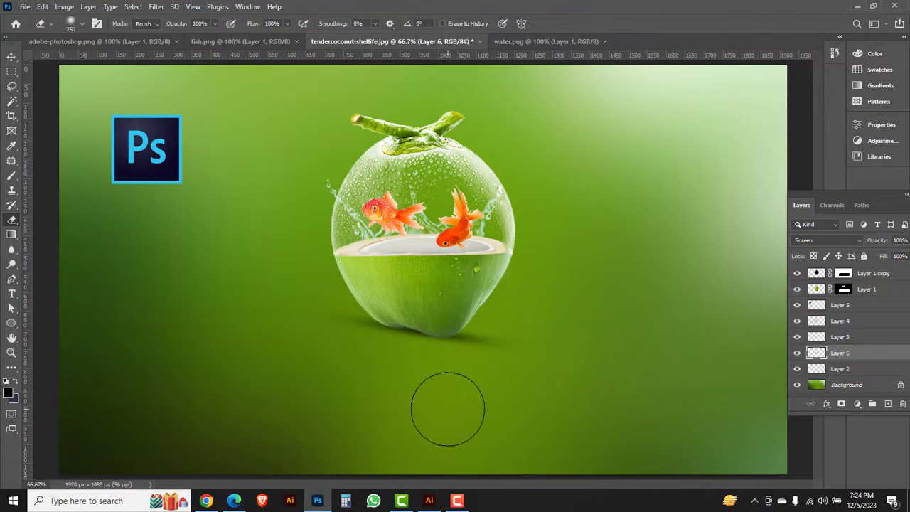
Launch BijoyBayanno, move its floating bar clear of the Photoshop menus and set the keyboard layout to Bijoy Classic.
left_click(12, 504)
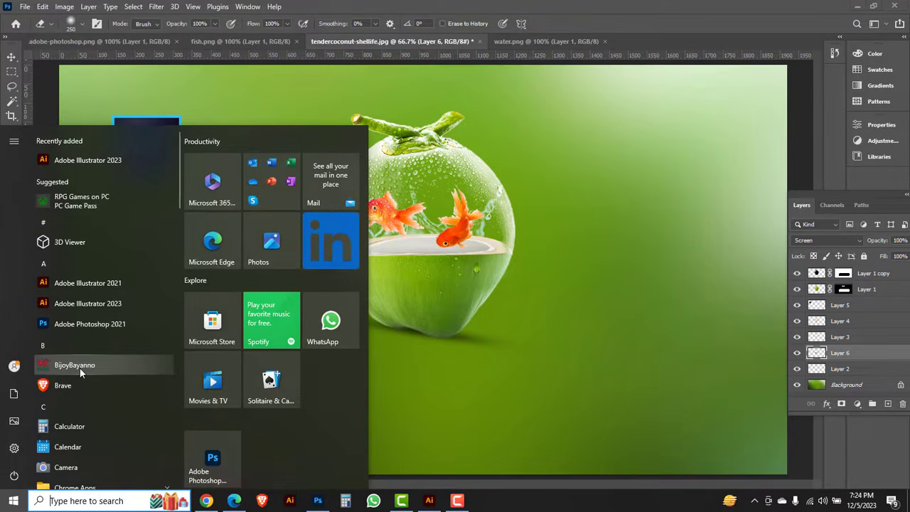
left_click(77, 364)
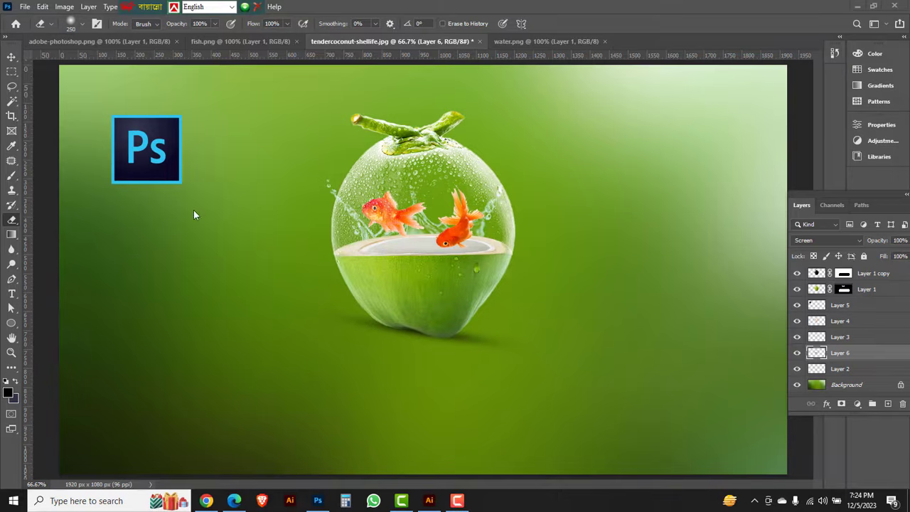
left_click_drag(139, 8, 626, 8)
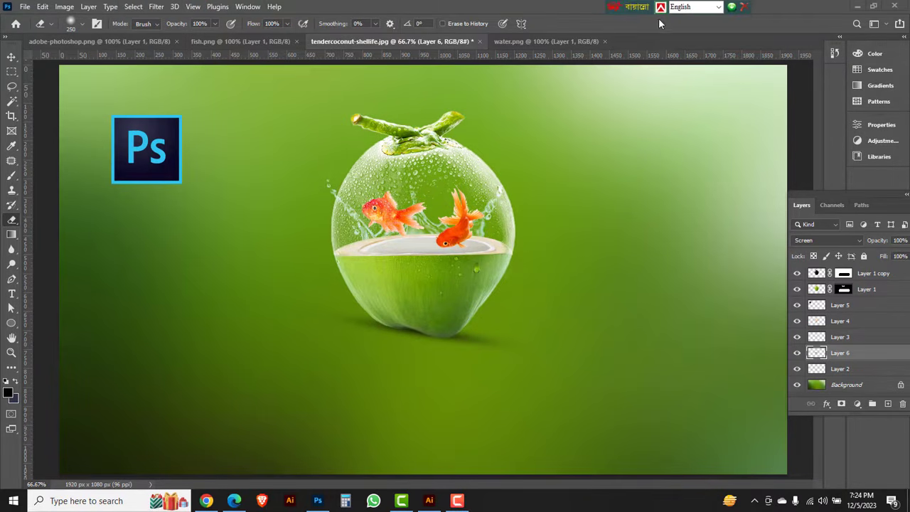
left_click(718, 7)
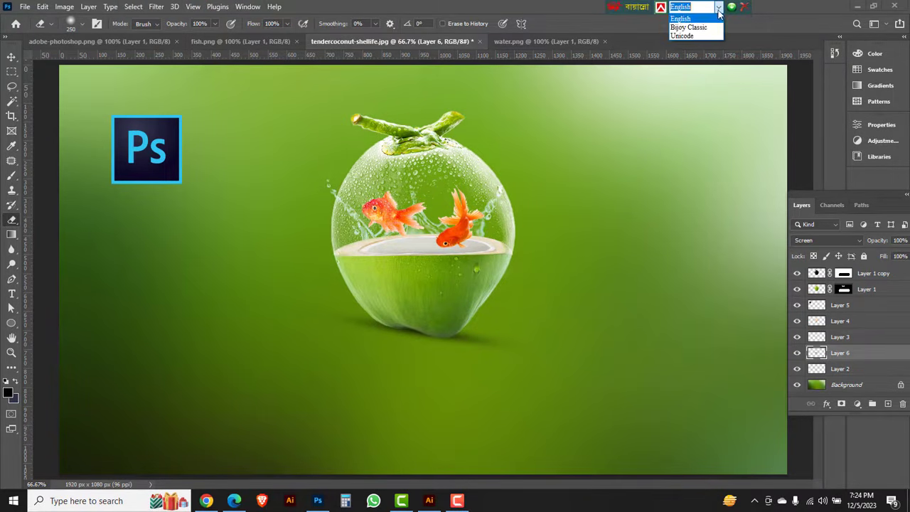
left_click(687, 28)
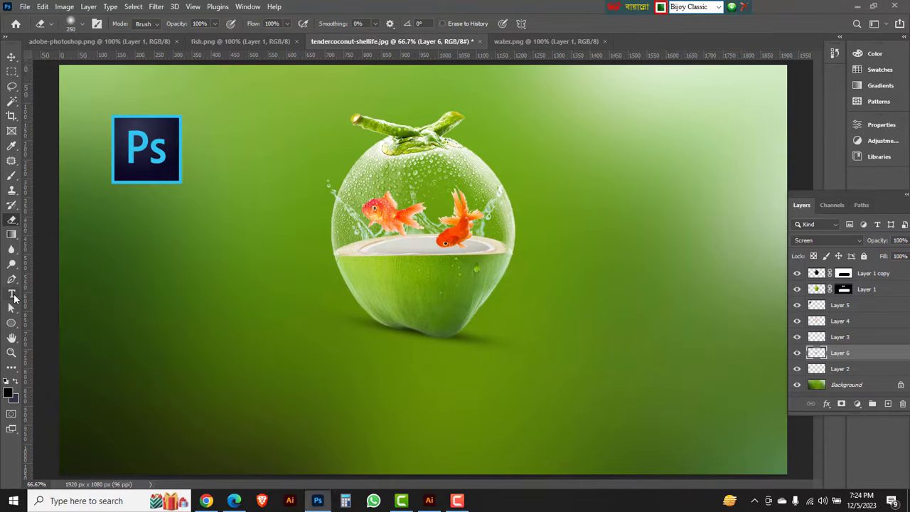
Add the horizontal text "ফটো ম্যানিপুলেশন বাংলায়" at 72 pt in the lower part of the image.
left_click(14, 299)
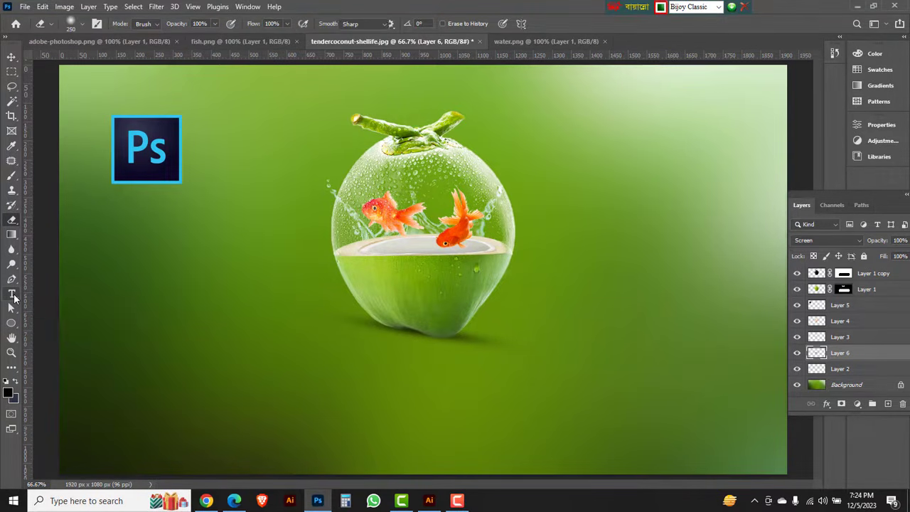
left_click(69, 295)
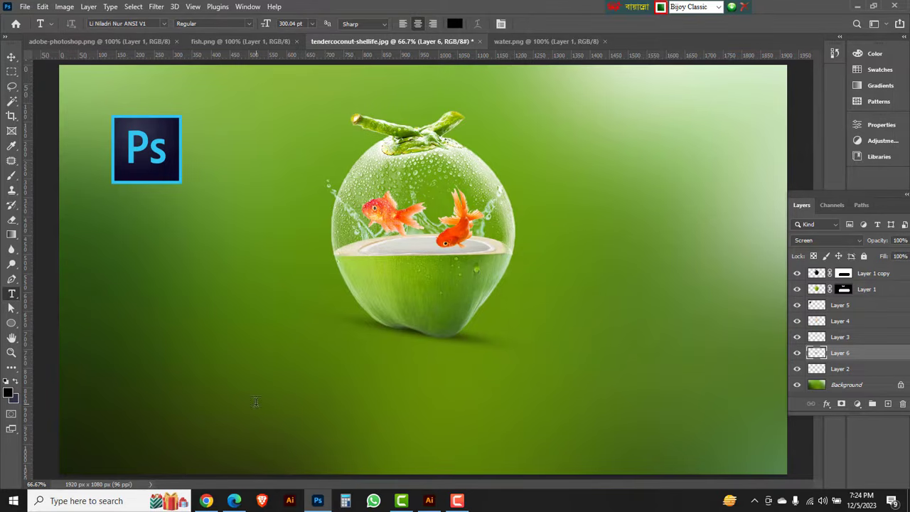
left_click(256, 402)
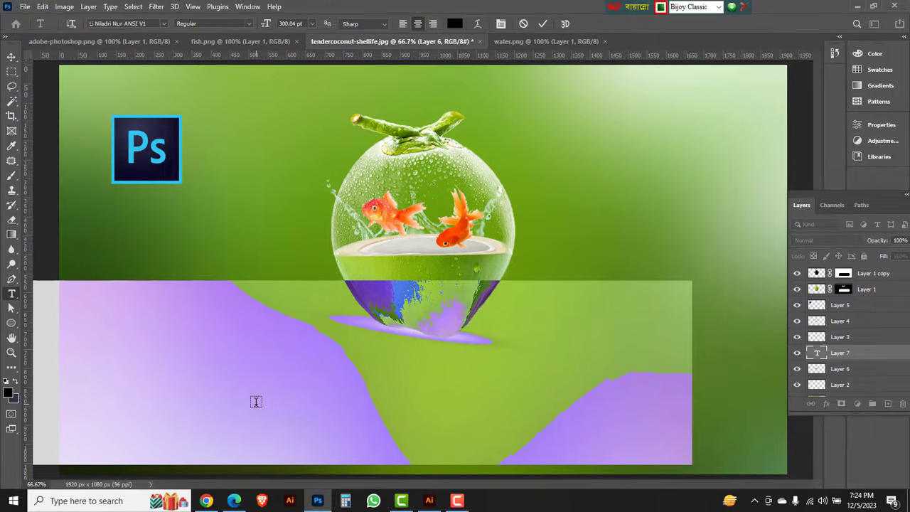
left_click(311, 23)
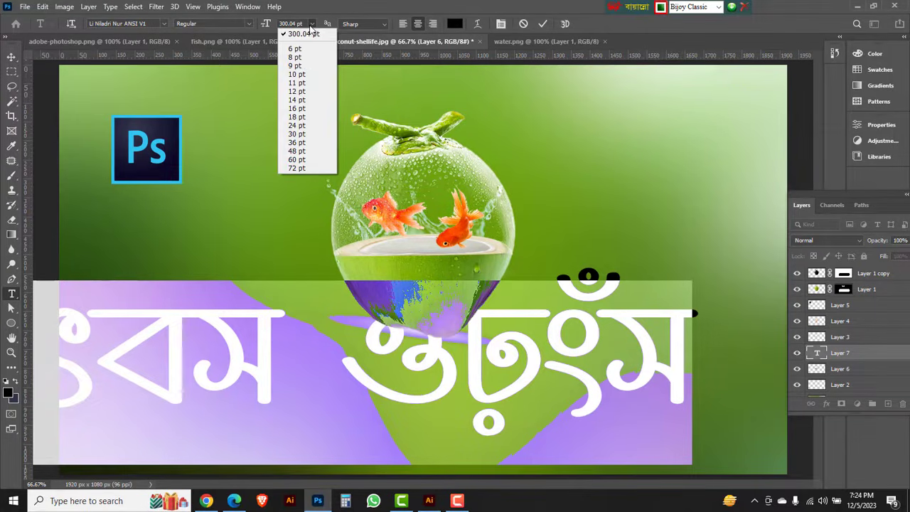
left_click(296, 169)
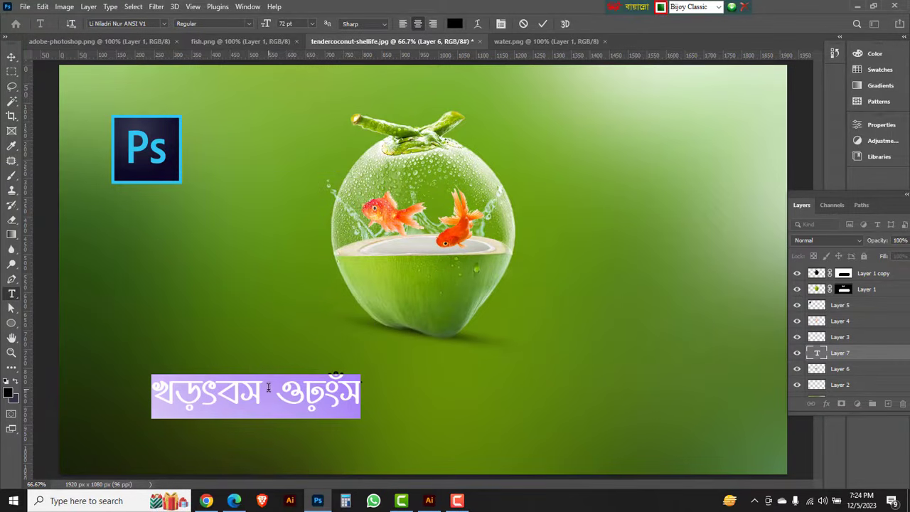
type("ফটো")
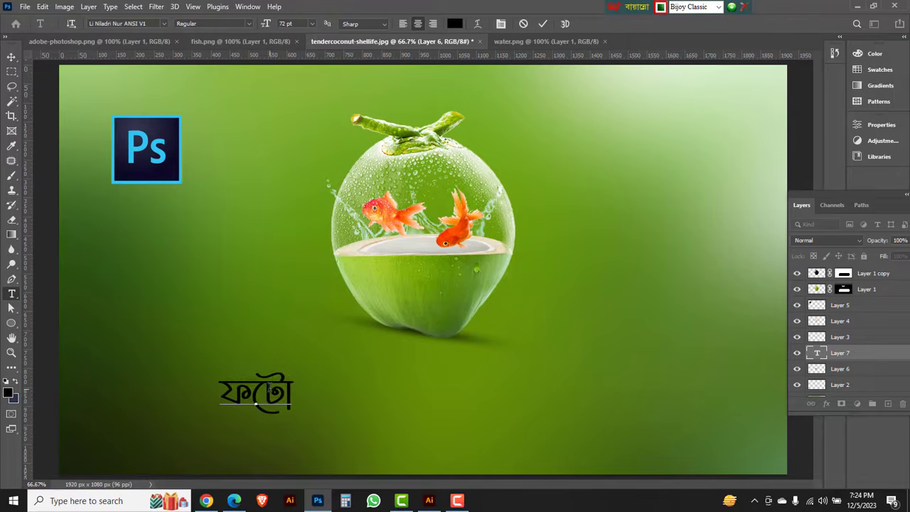
type(" ম্যানিপুলেশন বাং")
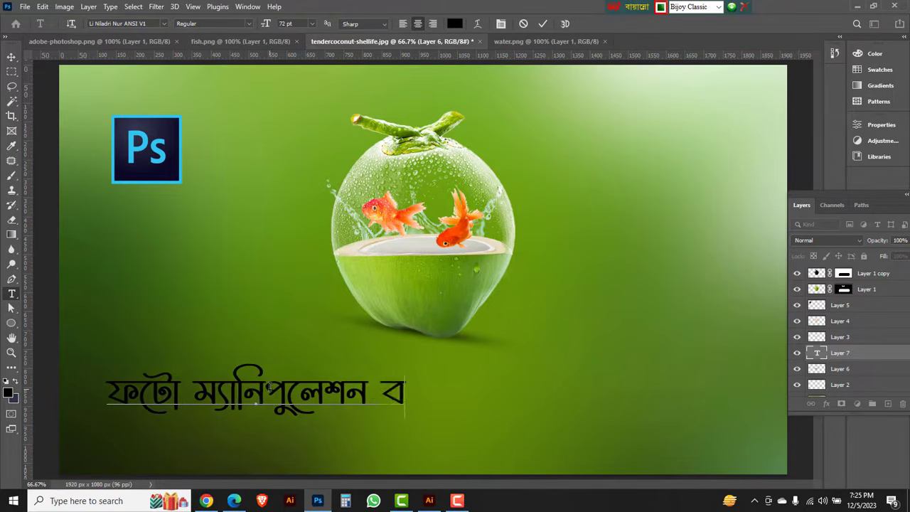
type("লায়")
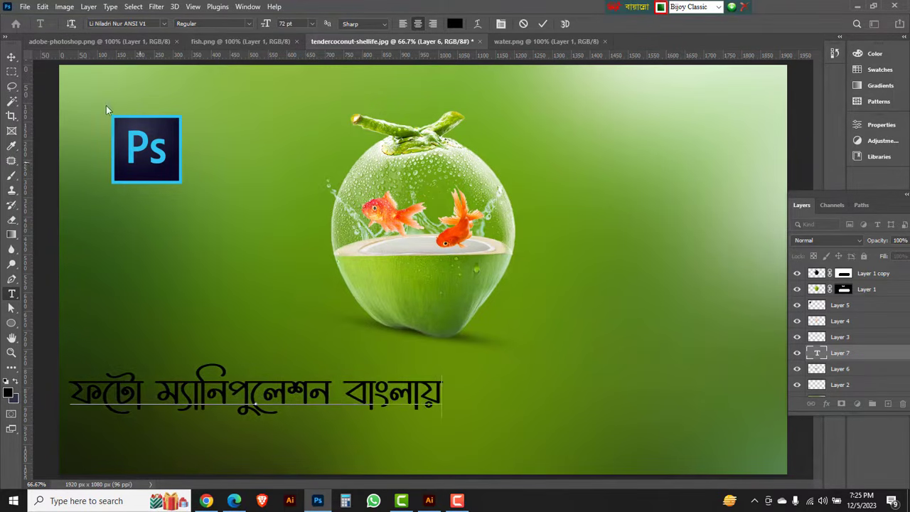
Center the Bengali title horizontally beneath the coconut and scale it to about 80%.
left_click(11, 57)
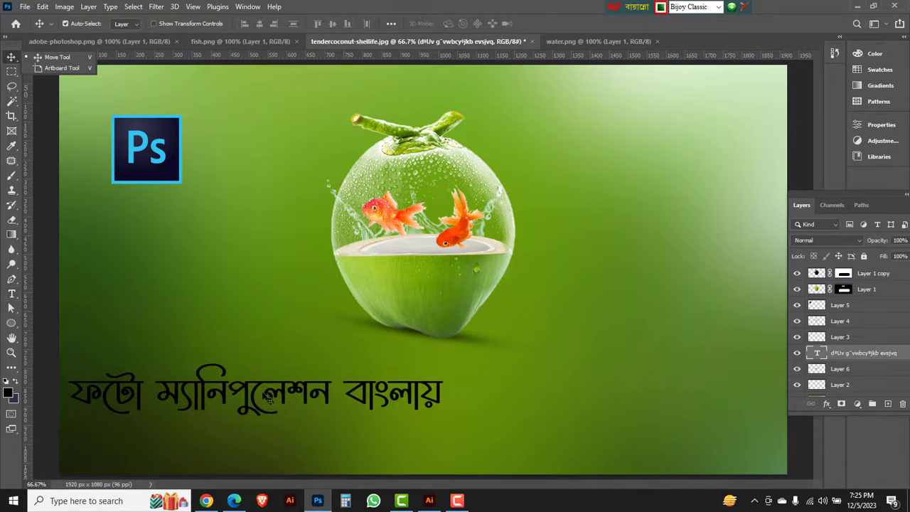
left_click_drag(265, 393, 425, 395)
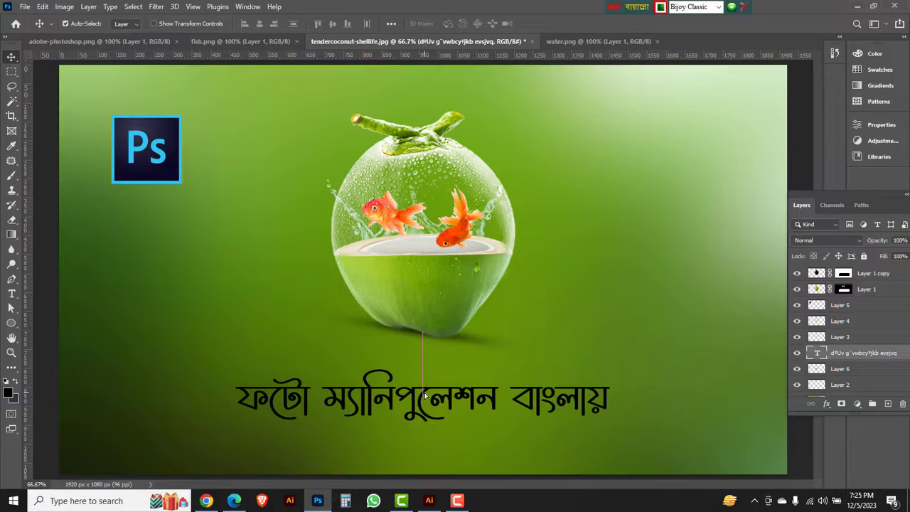
key("ctrl+t")
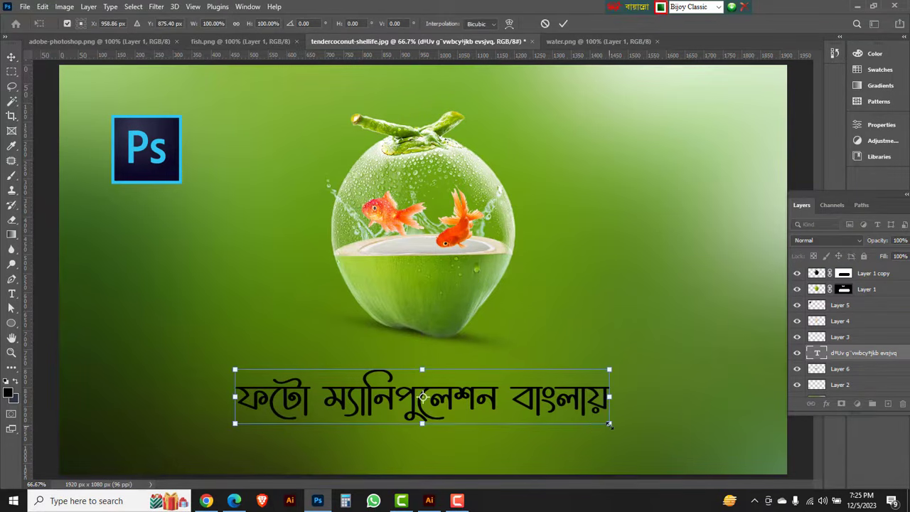
left_click_drag(610, 424, 573, 420)
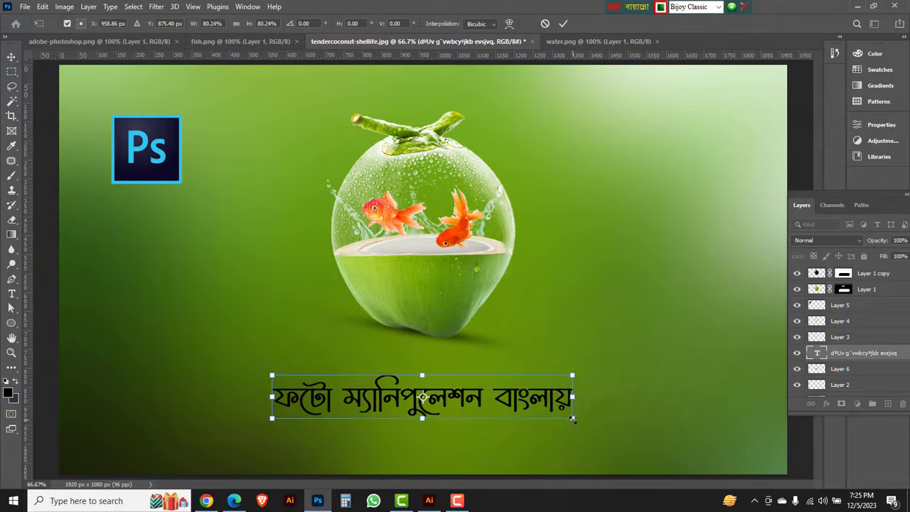
key("Return")
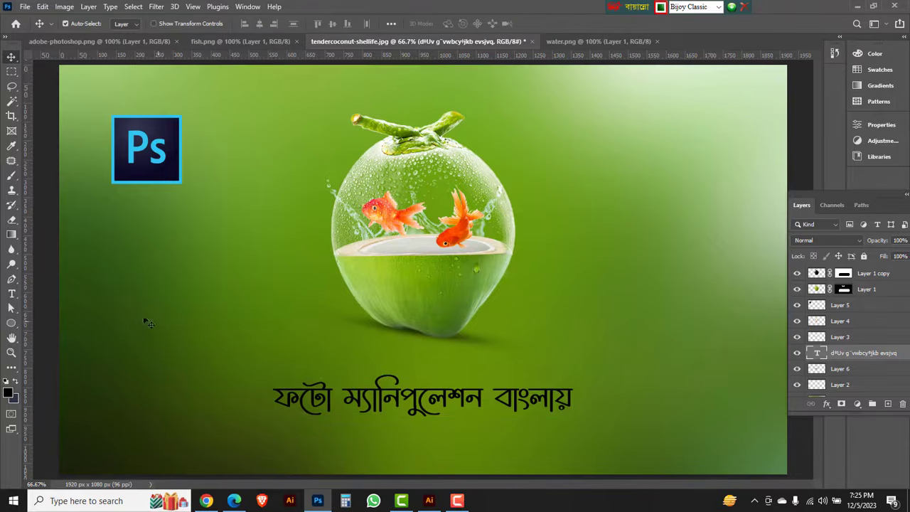
Set the Bengali title's text color to white (ffffff).
right_click(12, 293)
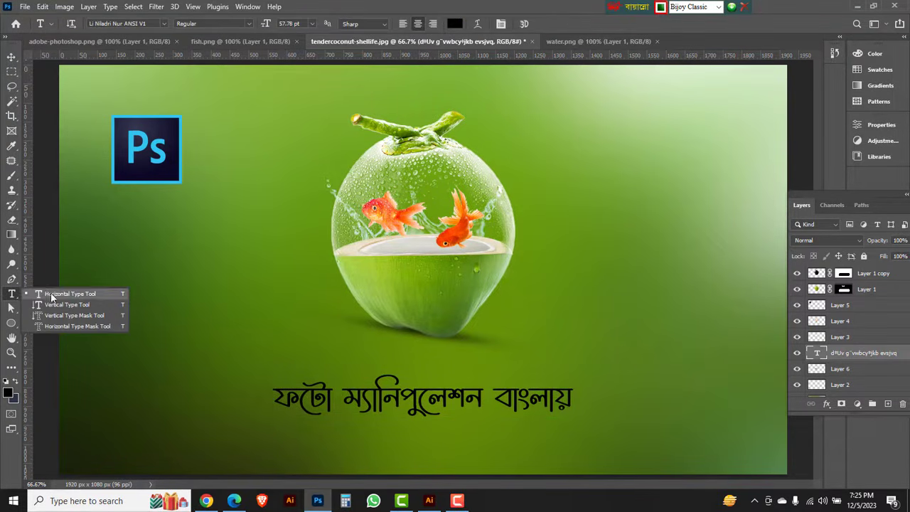
left_click(49, 293)
left_click(456, 24)
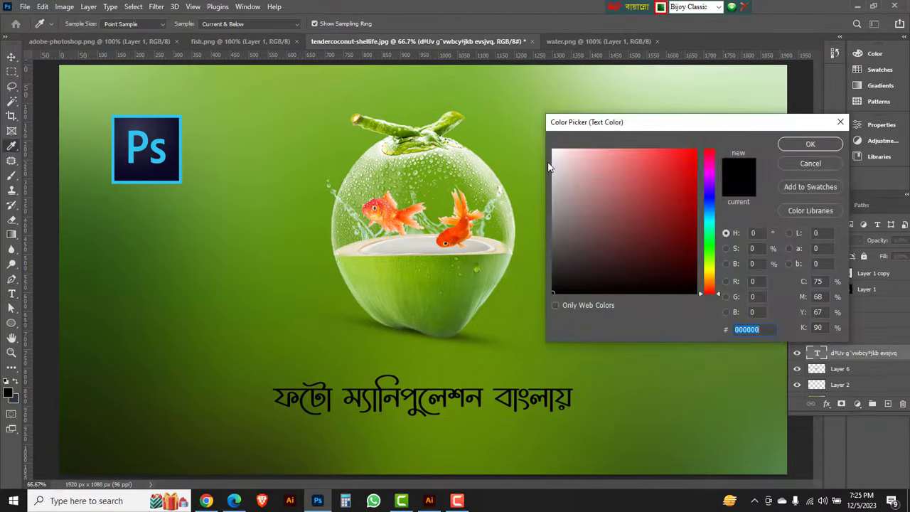
left_click(553, 151)
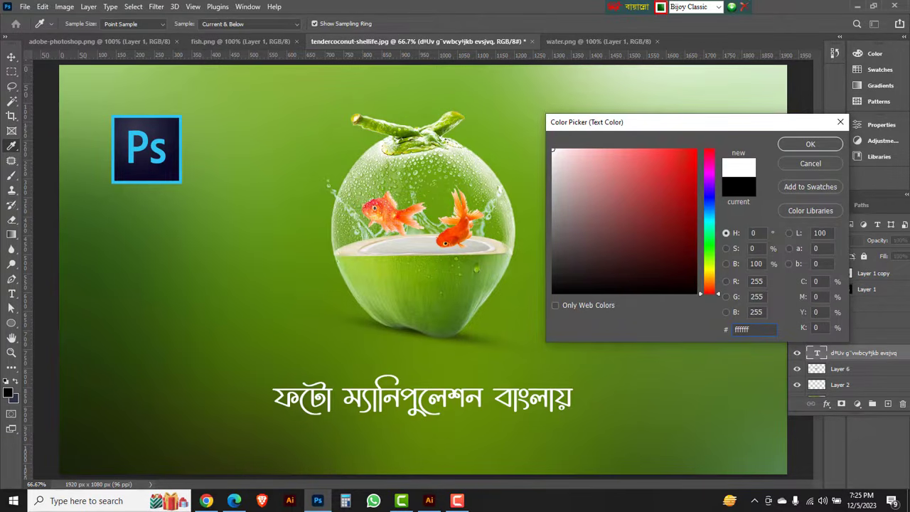
left_click(809, 144)
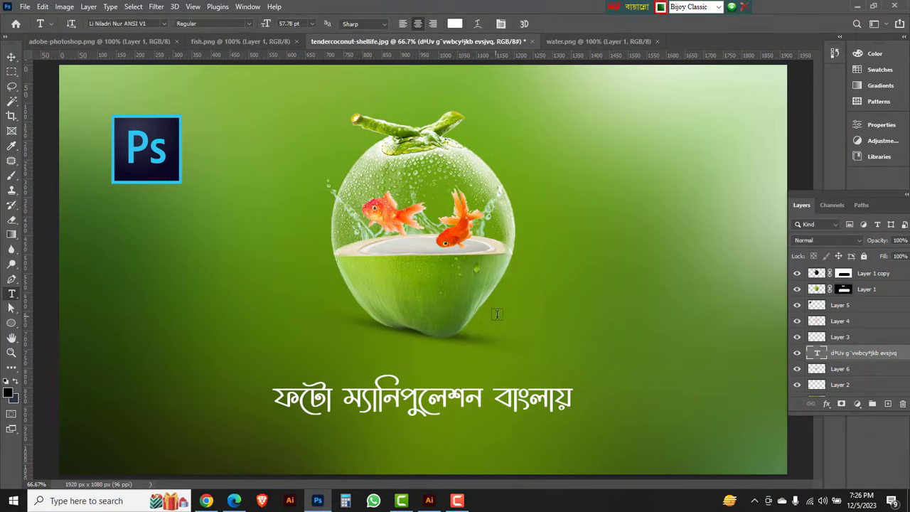
Move the floating Layers panel inward over the canvas so that its full width shows.
left_click(11, 56)
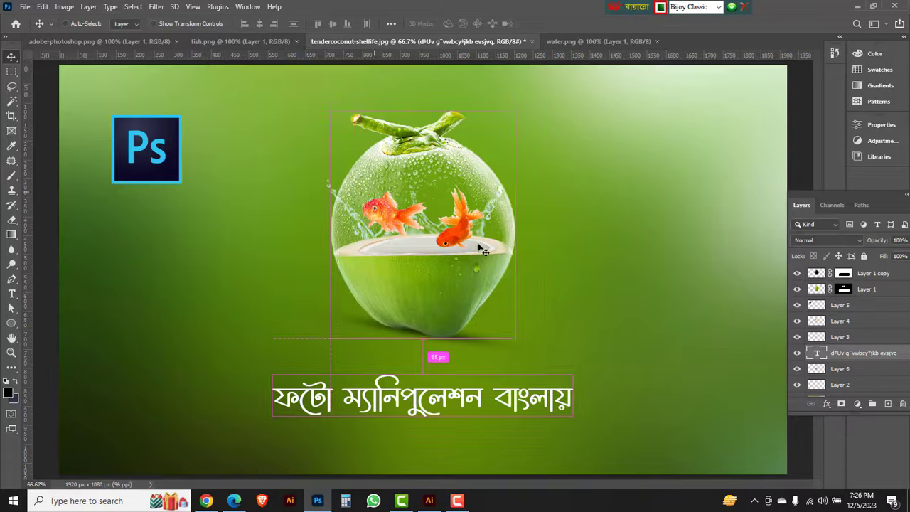
key("ctrl+minus")
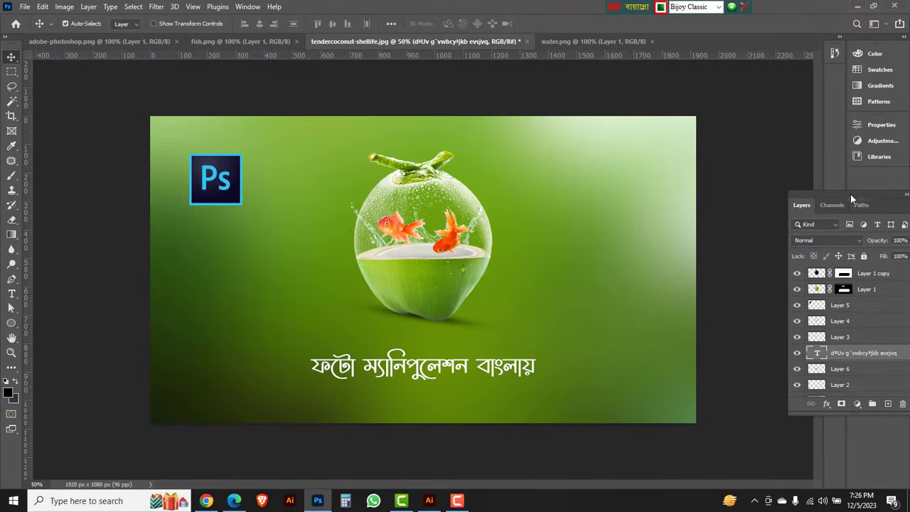
left_click_drag(851, 195, 708, 156)
left_click(594, 283)
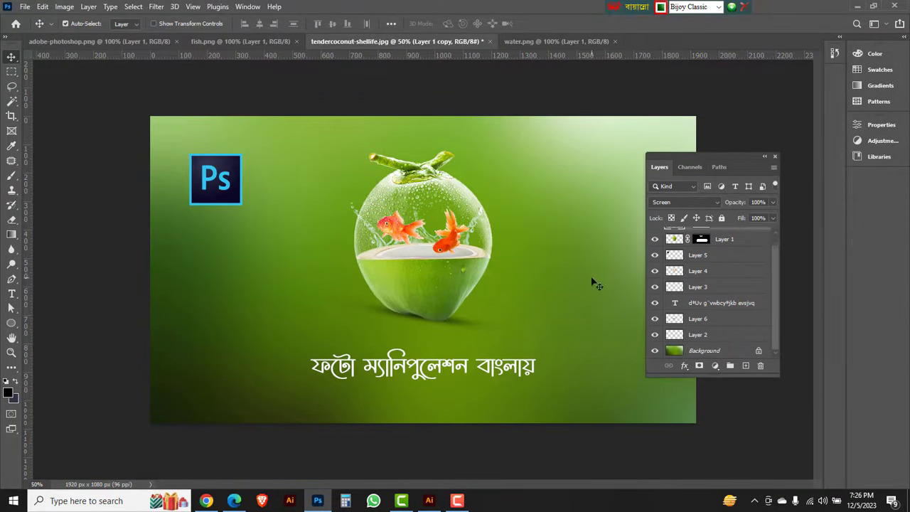
Save the composite as the Photoshop file "Photo Manipulation Photoshop" in the transparent effect folder, with the Bijoy layout switched to English for the name.
left_click(24, 7)
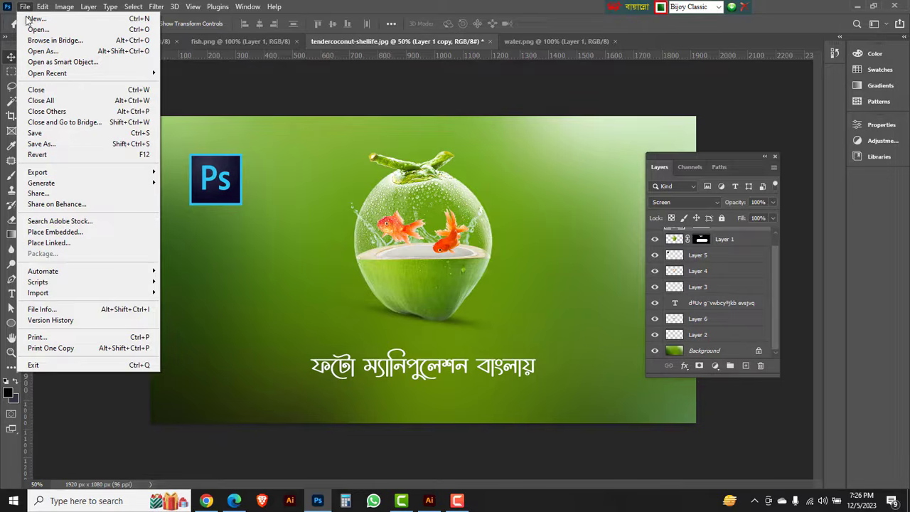
left_click(52, 145)
key("BackSpace")
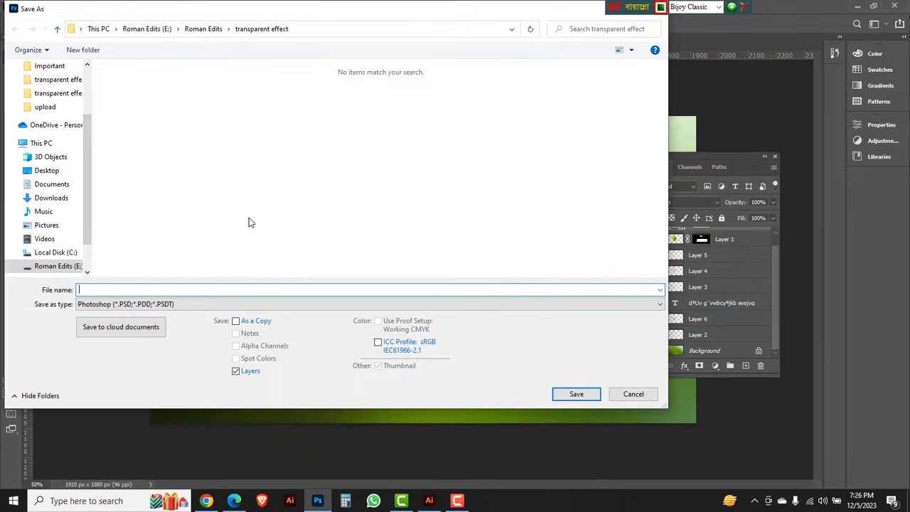
left_click(719, 6)
left_click(687, 29)
left_click(106, 290)
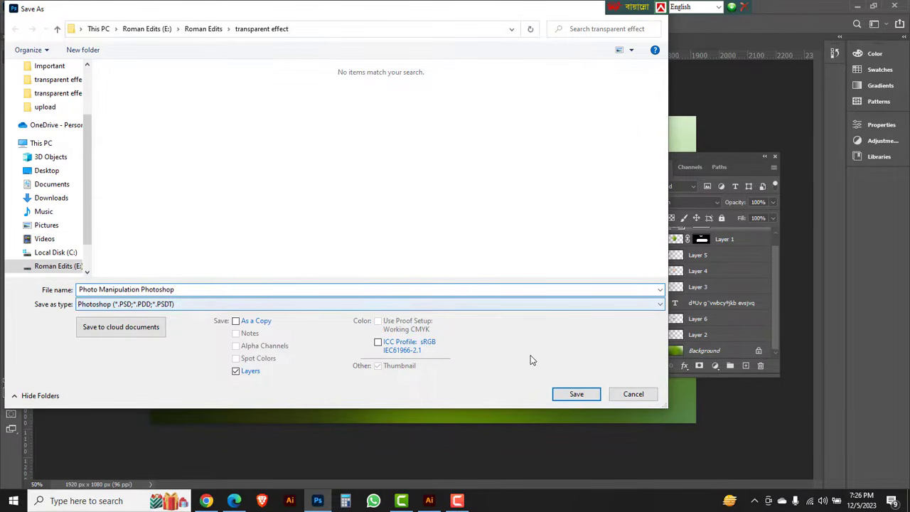
left_click(576, 395)
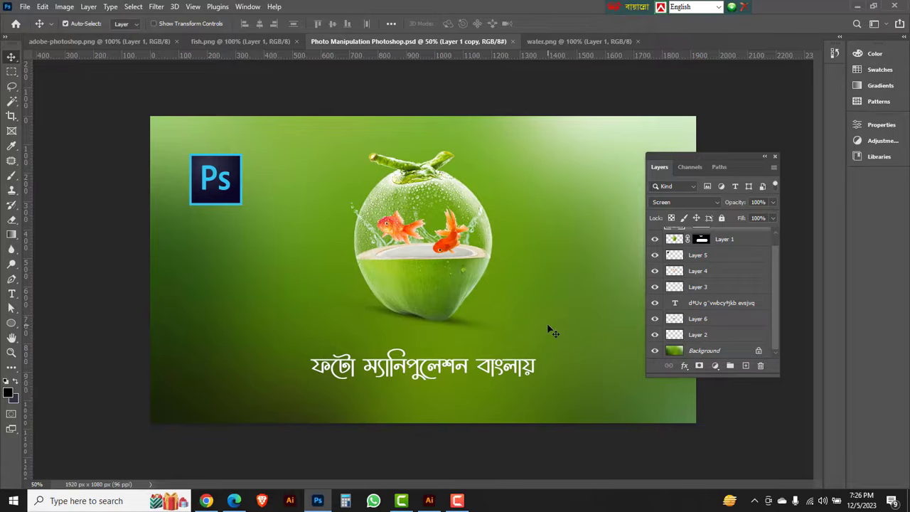
Inspect the finished composite up close with the panels hidden, covering the logo, goldfish, splash, coconut rim, shadow and Bengali title.
key("Tab")
key("ctrl+plus")
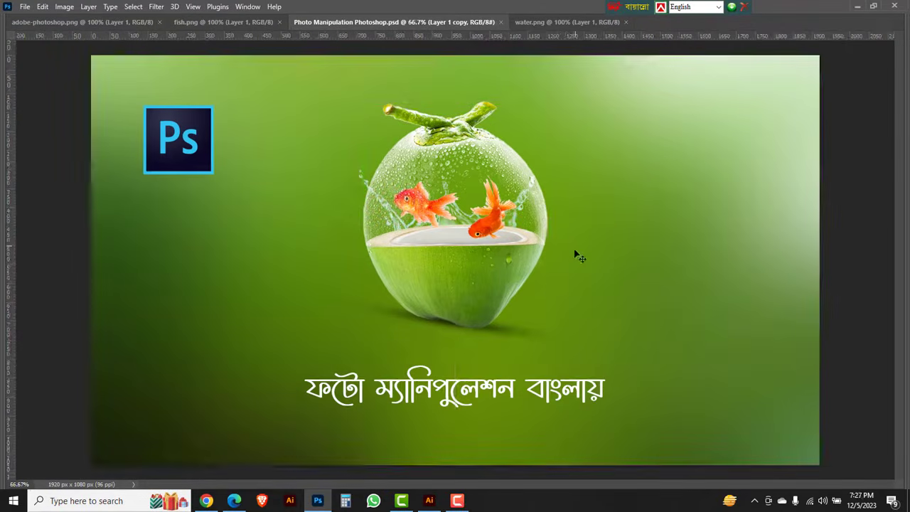
left_click(434, 359)
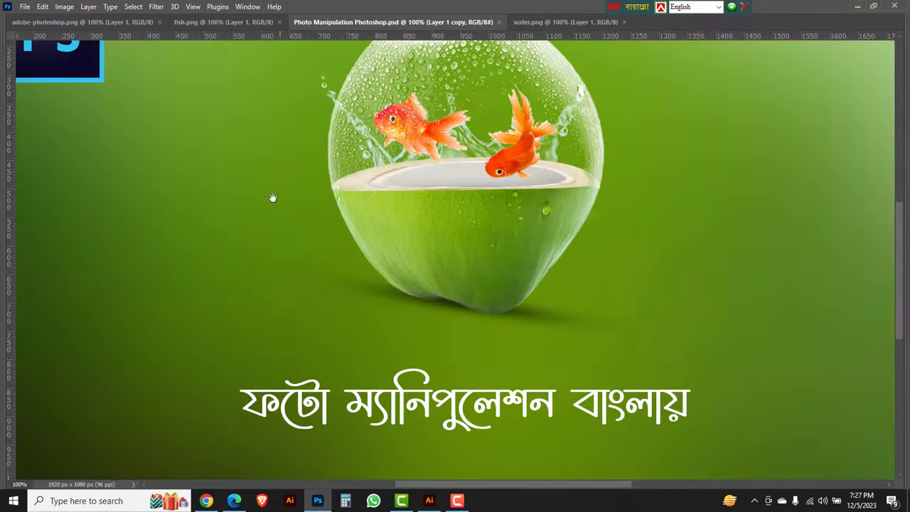
left_click_drag(296, 251, 323, 303)
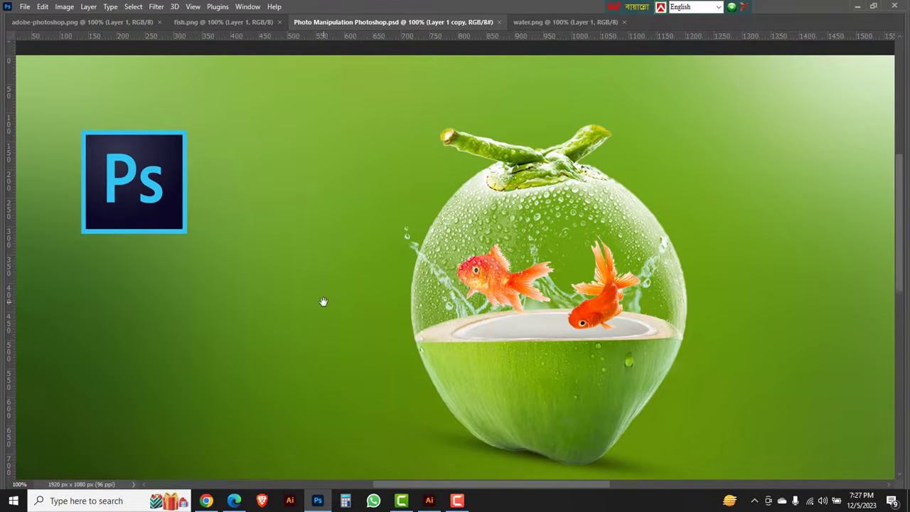
left_click(537, 310)
left_click_drag(575, 250, 471, 265)
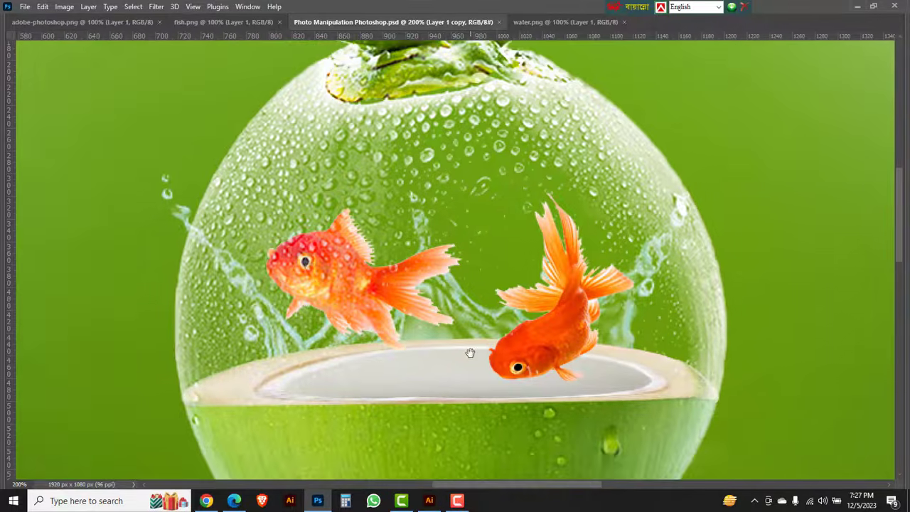
left_click_drag(470, 354, 458, 258)
left_click_drag(435, 361, 446, 132)
left_click_drag(451, 249, 439, 121)
left_click_drag(471, 331, 347, 278)
left_click_drag(278, 279, 445, 331)
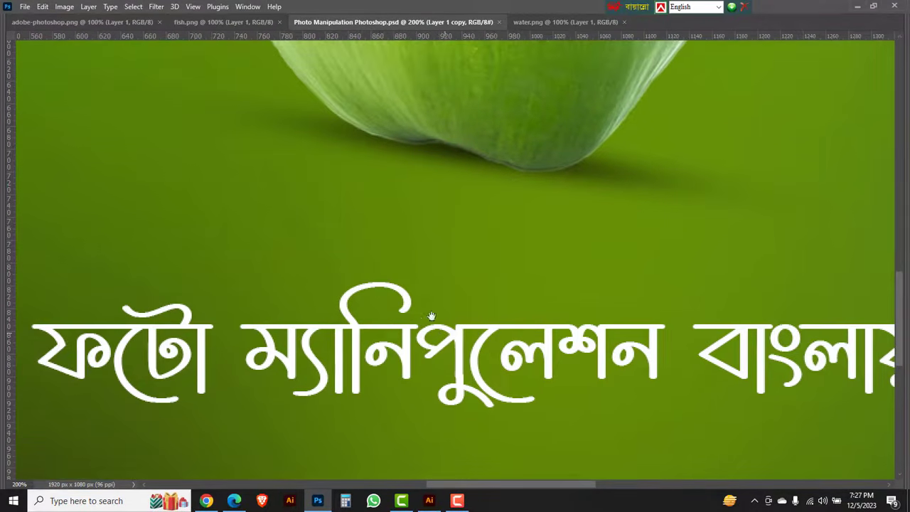
left_click_drag(422, 296, 441, 315)
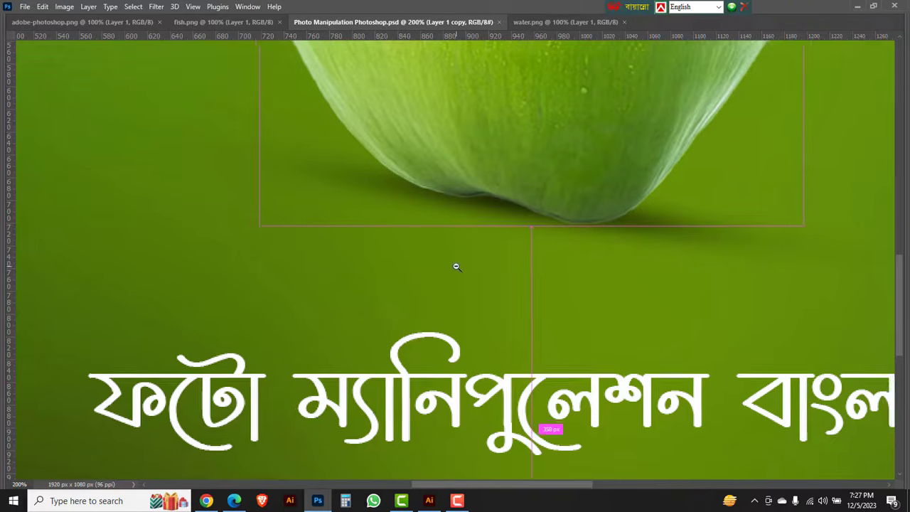